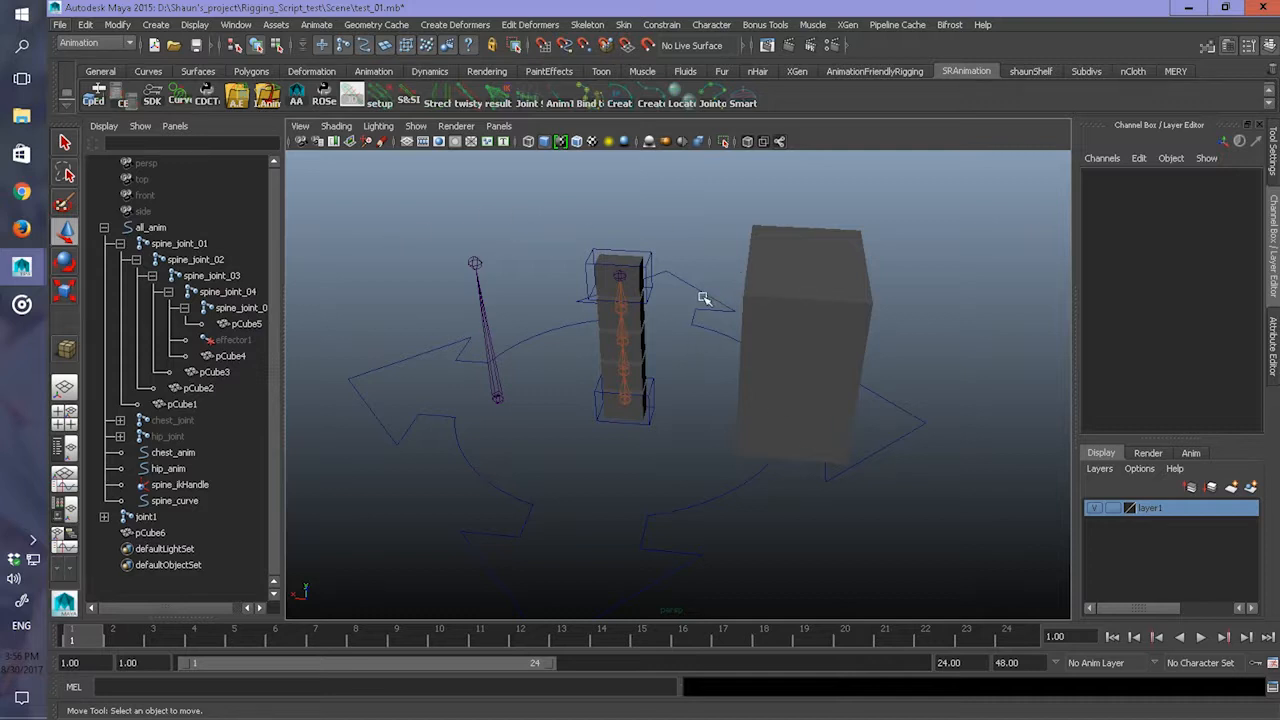
# Step: Examine the Squash & stretch ikSpline tool's world scale options and the list of scale attributes, then close the tool
pyautogui.click(408, 103)
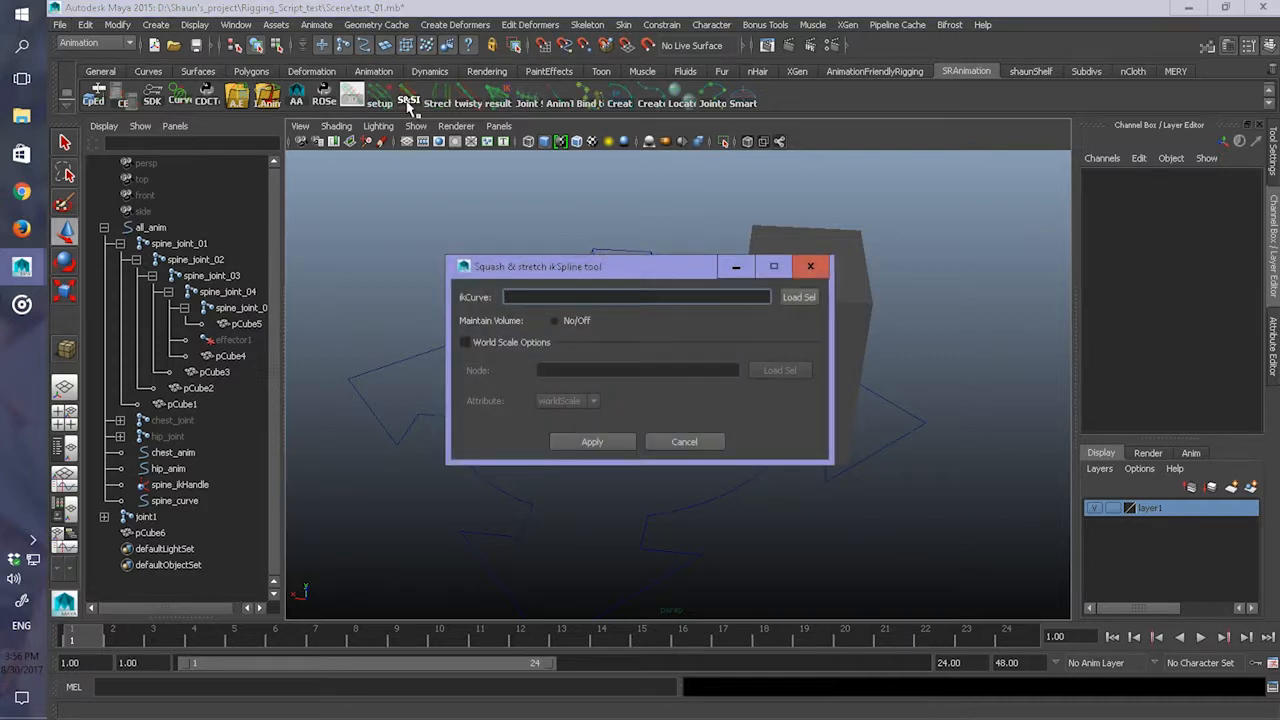
pyautogui.moveTo(510, 267); pyautogui.dragTo(782, 170)
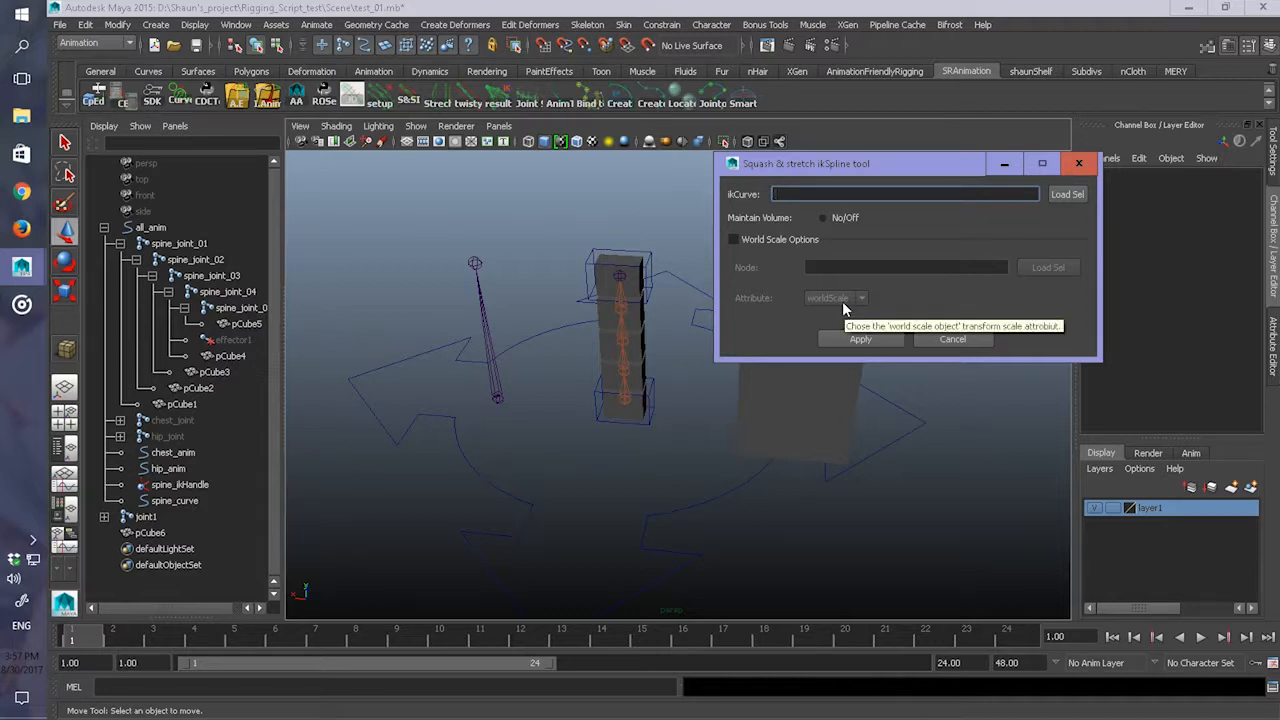
pyautogui.click(742, 241)
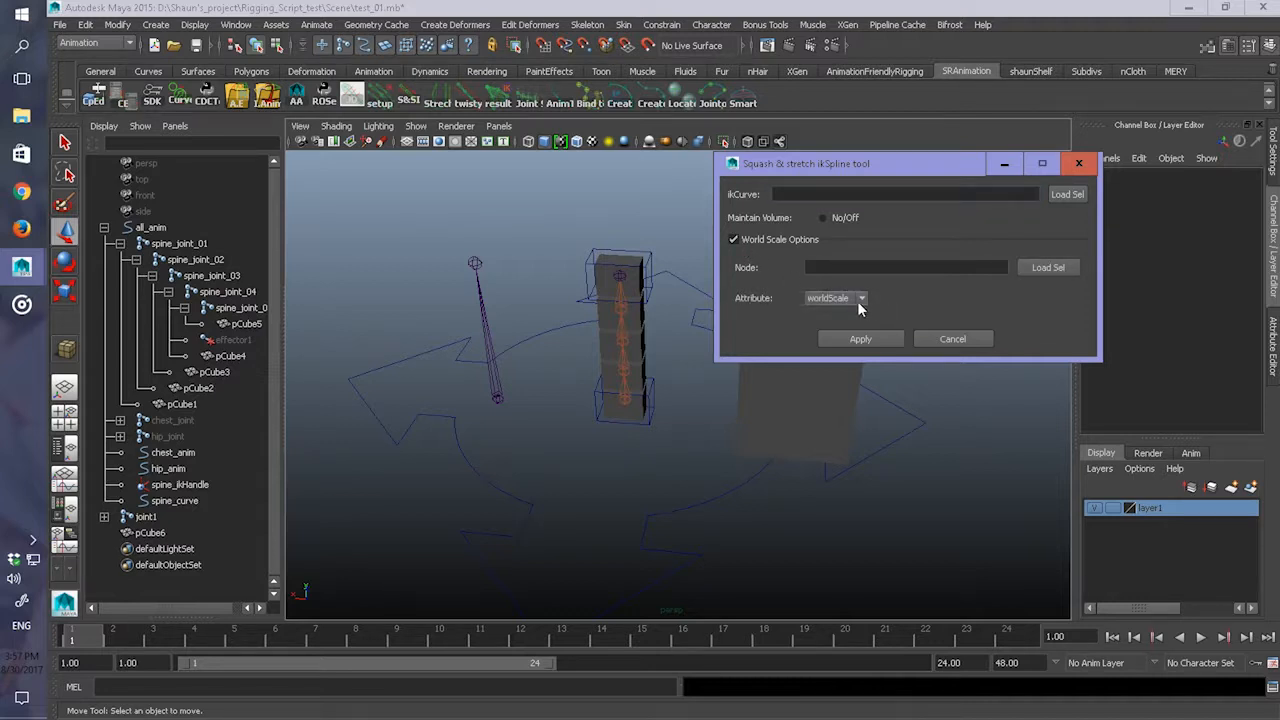
pyautogui.click(858, 302)
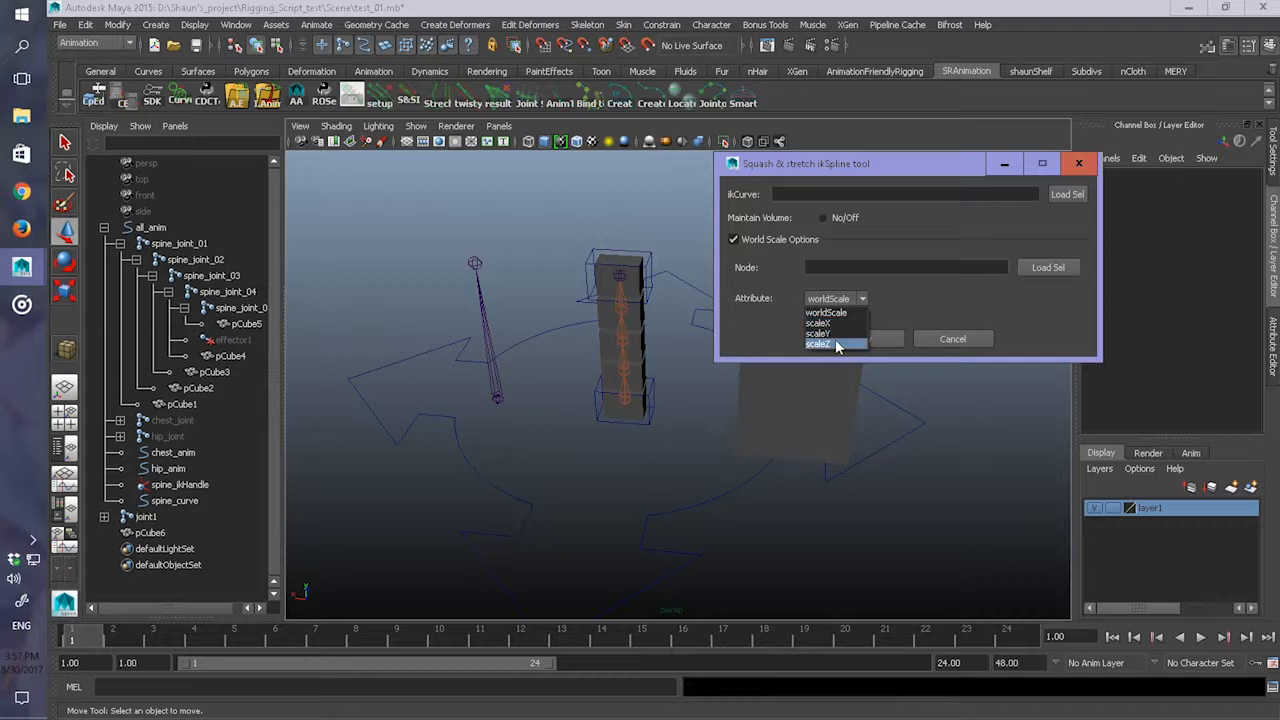
pyautogui.click(910, 298)
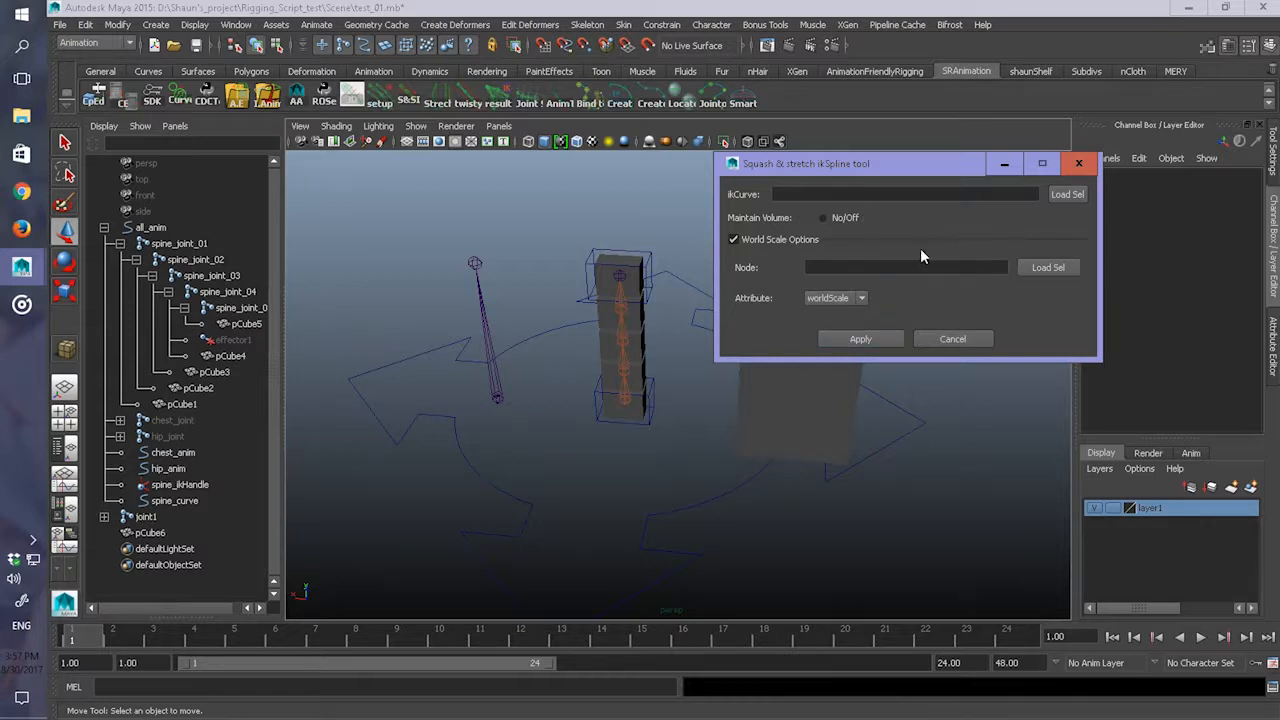
pyautogui.click(735, 241)
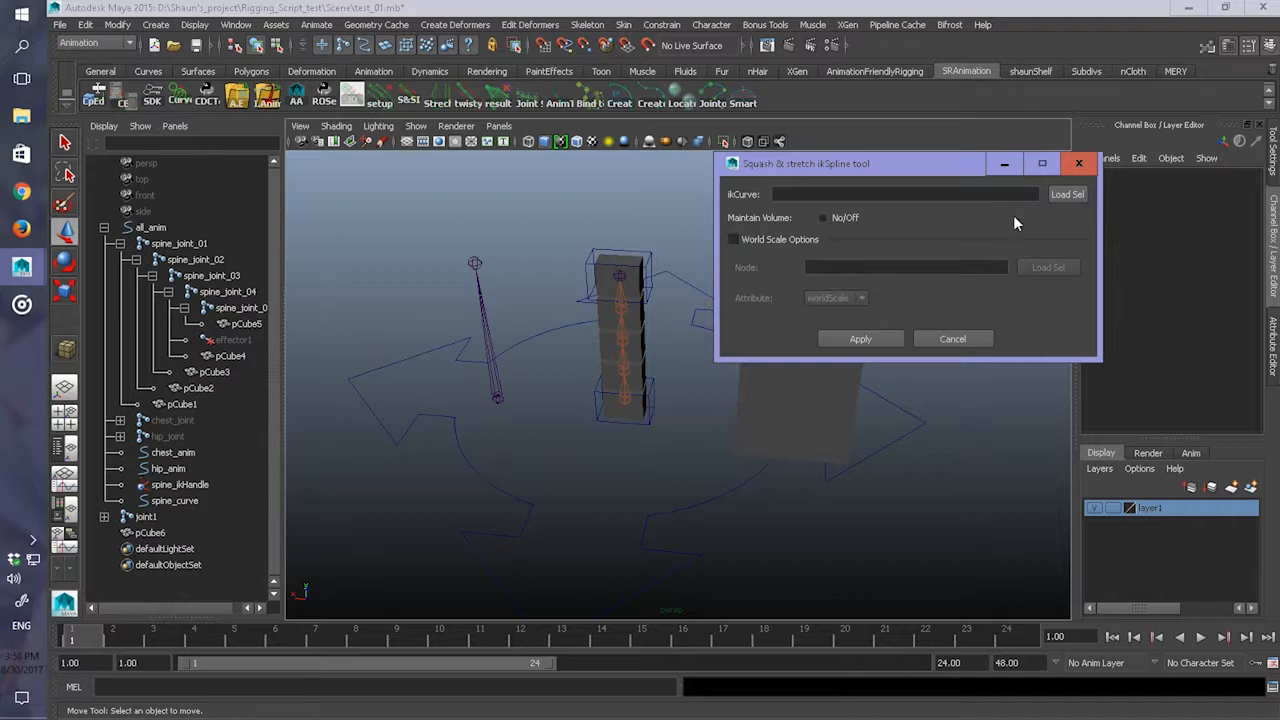
pyautogui.click(1080, 164)
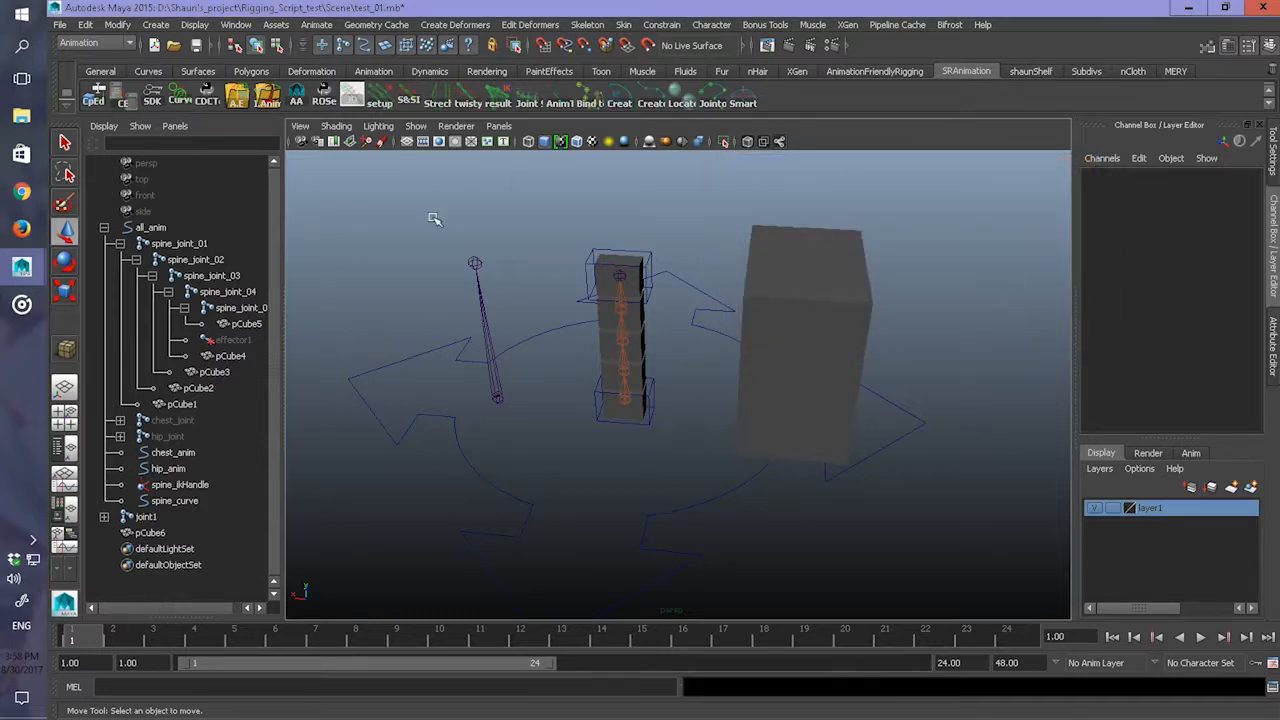
# Step: Try the Squash & stretch ikSpline tool with the large cube selected and again with joint1 selected, closing it each time
pyautogui.click(786, 302)
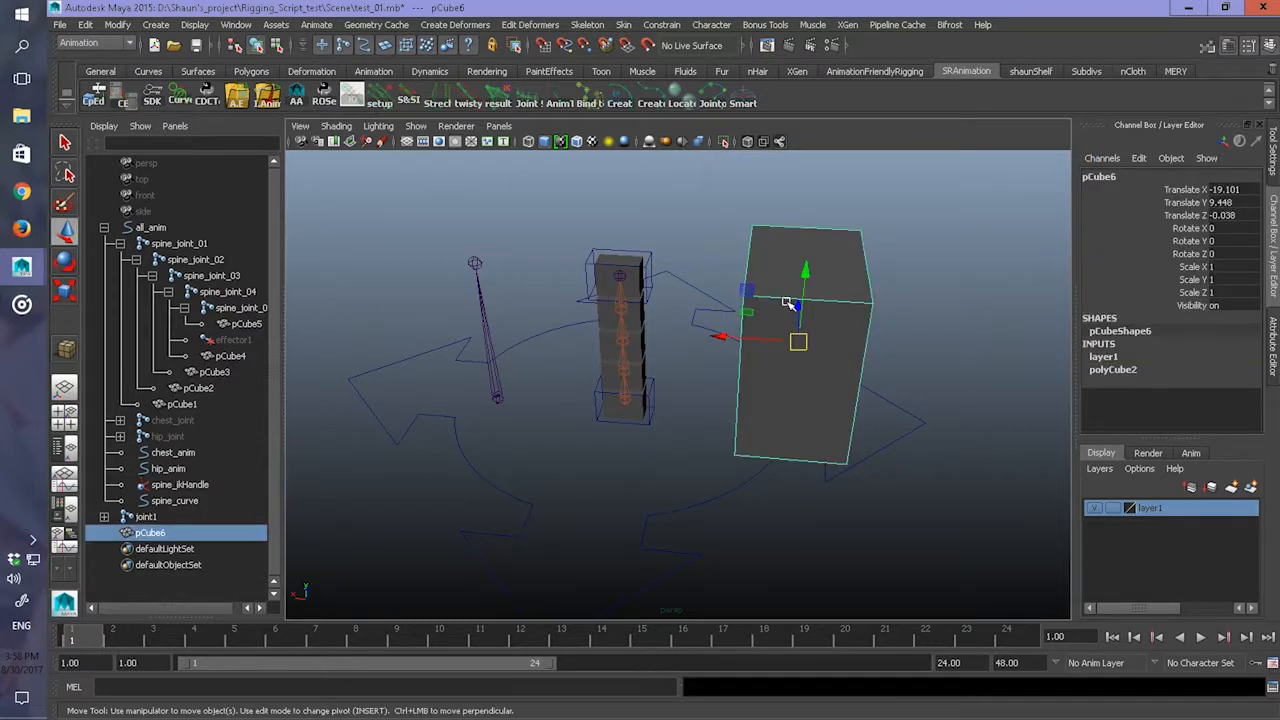
pyautogui.click(408, 103)
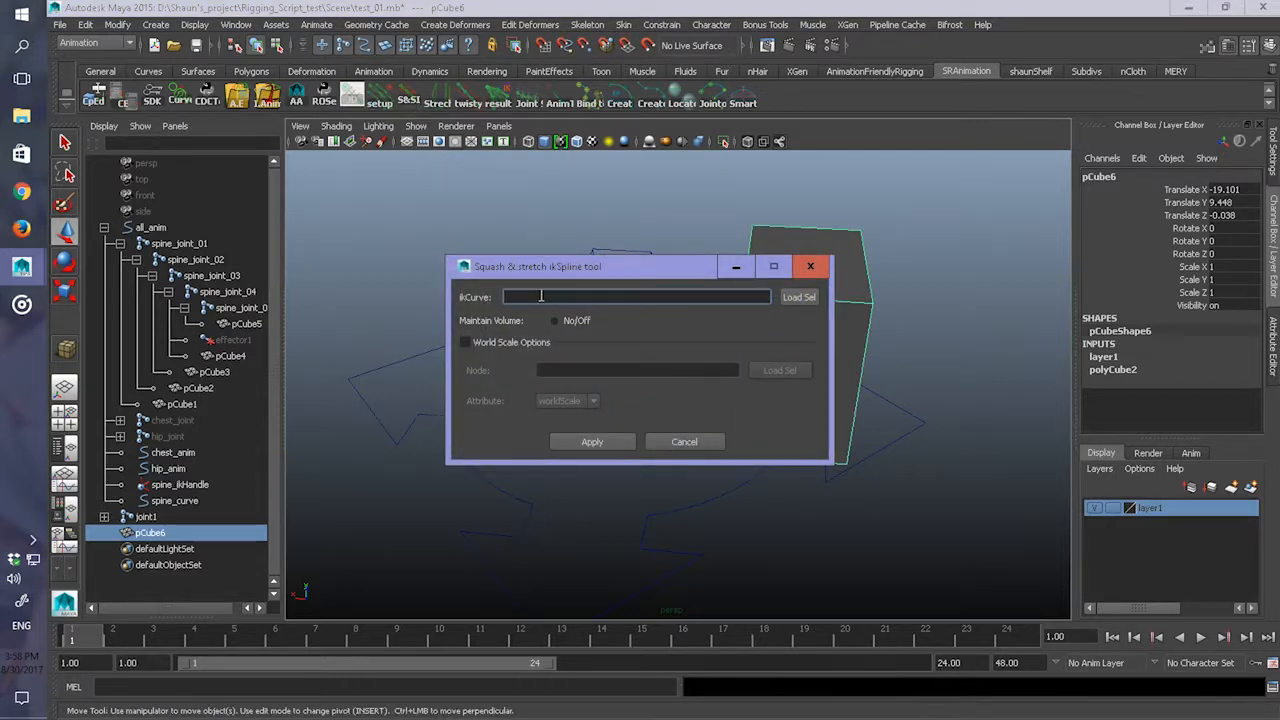
pyautogui.moveTo(544, 277); pyautogui.dragTo(958, 153)
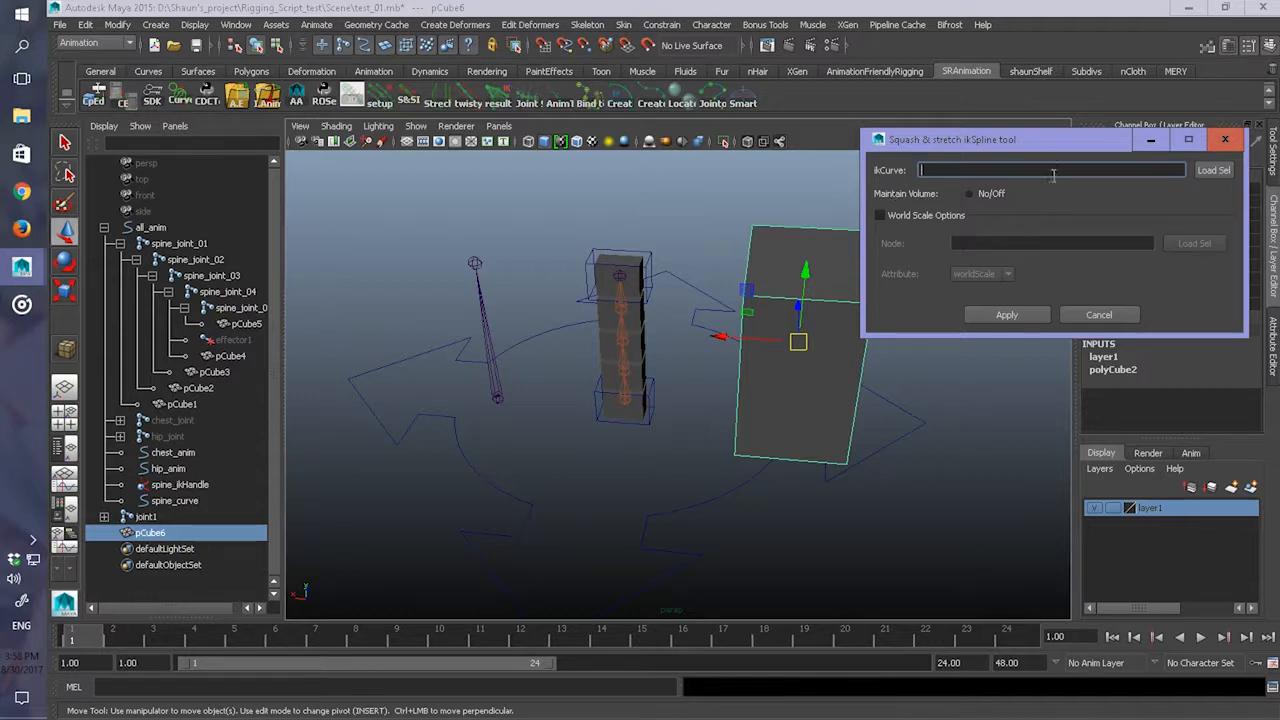
pyautogui.moveTo(1092, 152); pyautogui.dragTo(1078, 202)
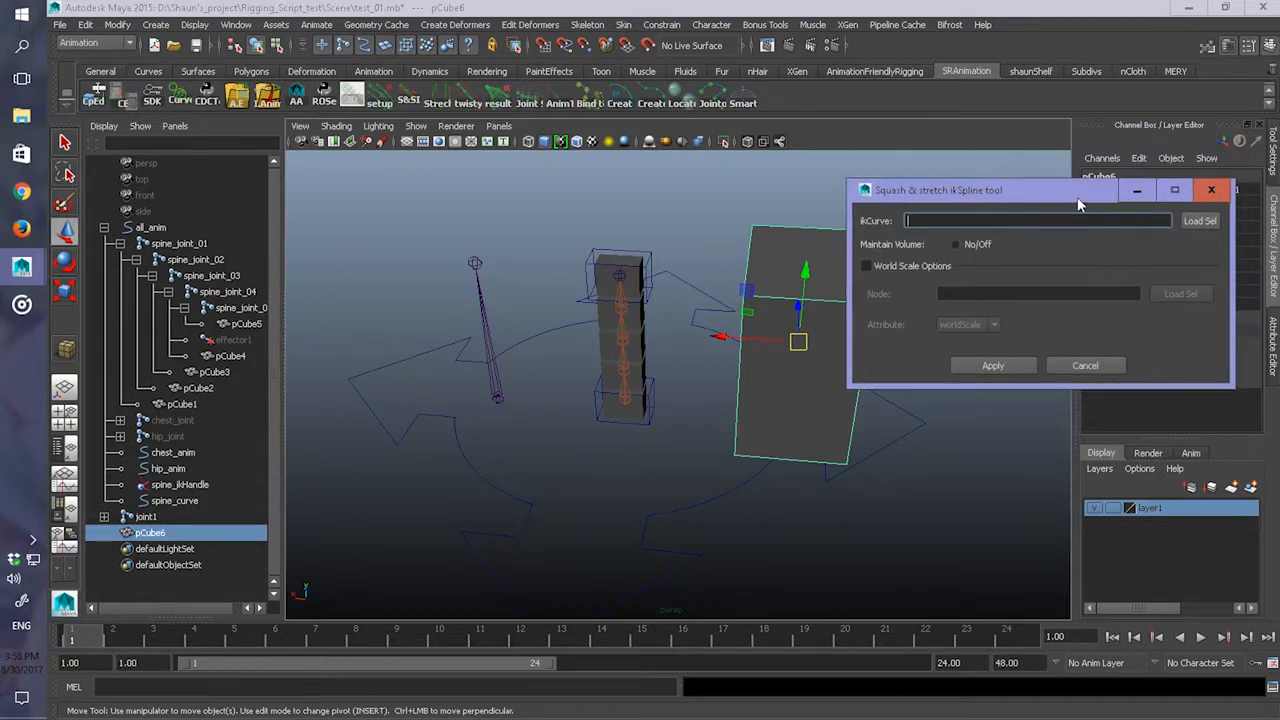
pyautogui.click(1201, 191)
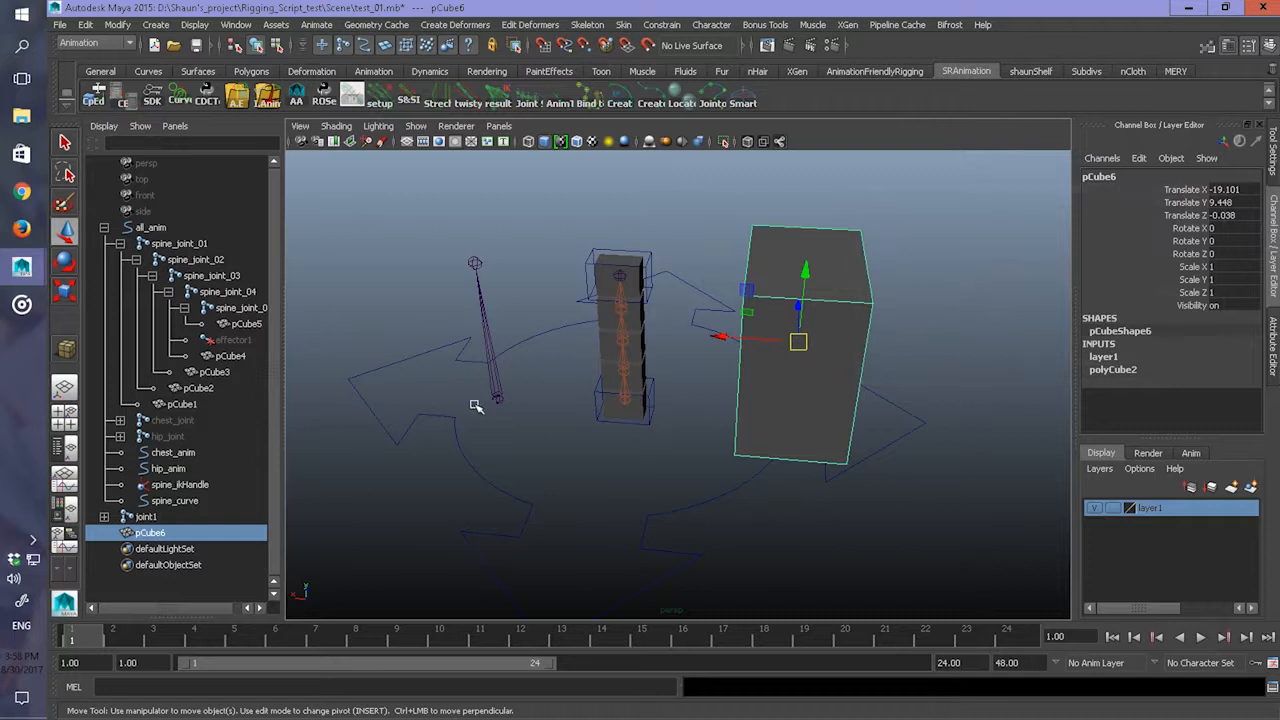
pyautogui.click(494, 401)
pyautogui.click(432, 103)
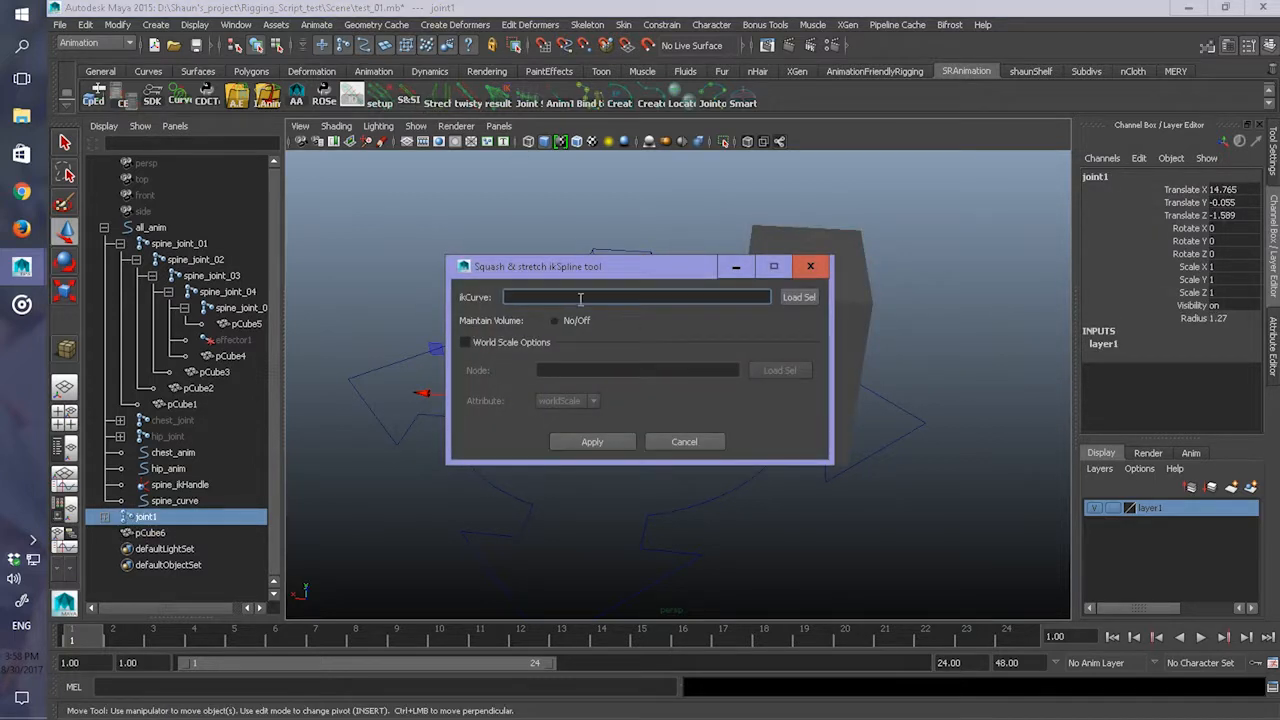
pyautogui.click(798, 266)
# Step: Open the Squash & stretch ikSpline tool with spine_curve selected and move its window clear of the model
pyautogui.click(190, 501)
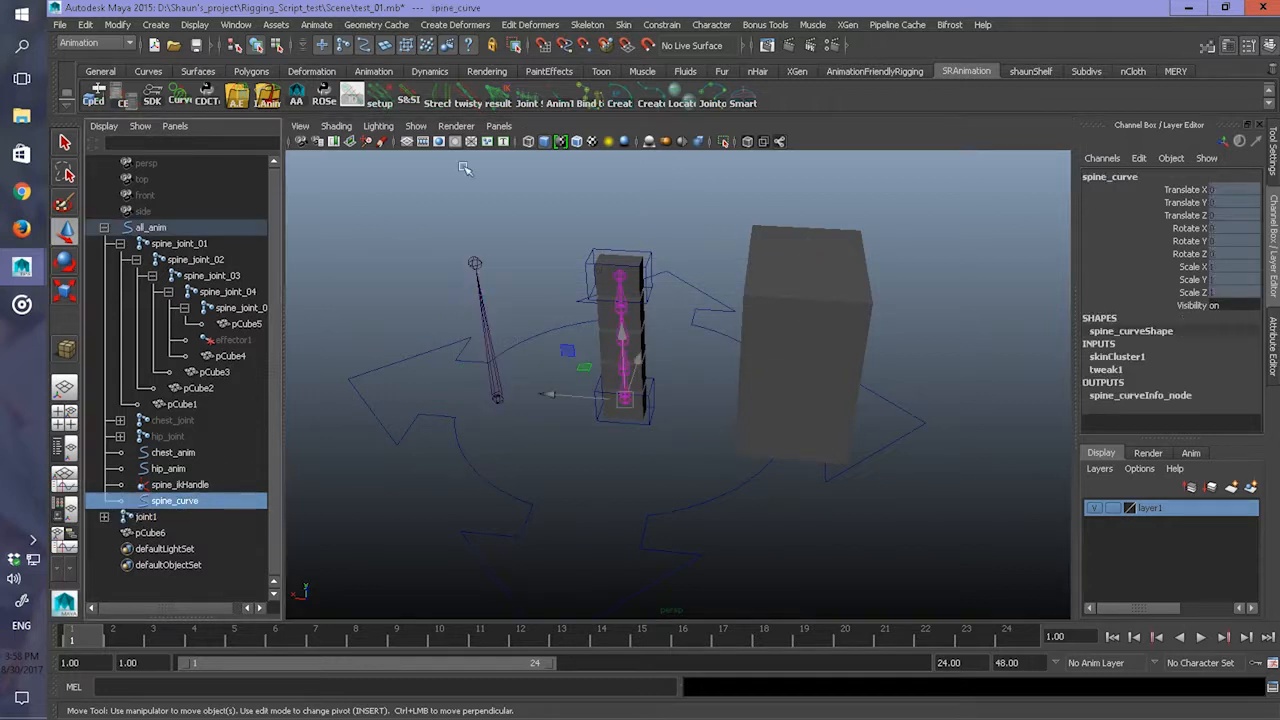
pyautogui.click(408, 101)
pyautogui.moveTo(582, 268); pyautogui.dragTo(846, 147)
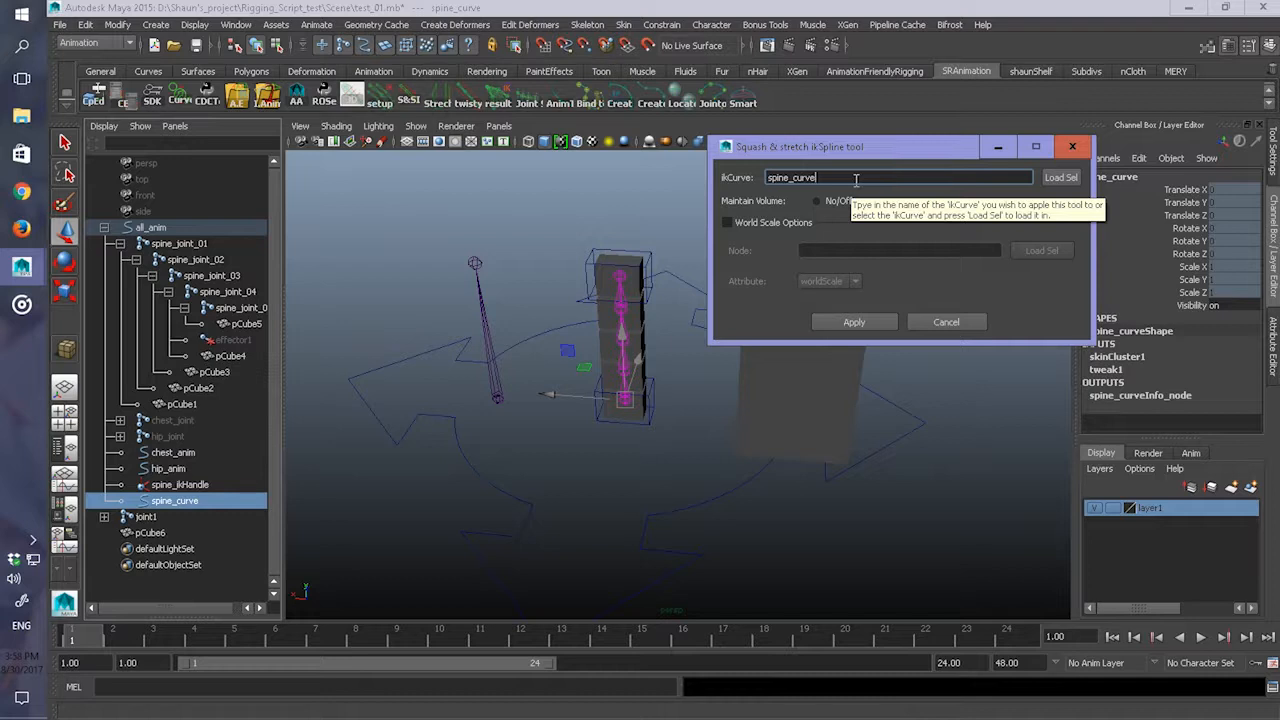
pyautogui.moveTo(920, 151); pyautogui.dragTo(1007, 80)
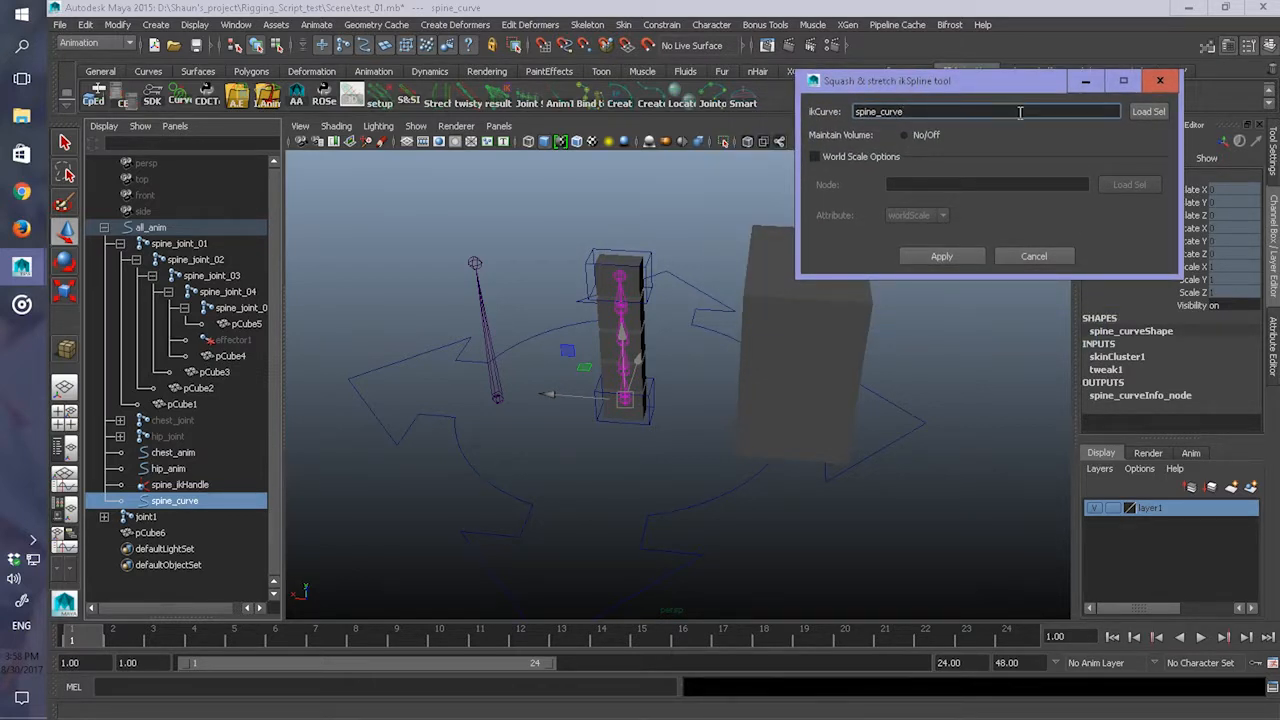
# Step: Try loading an ikCurve with nothing selected and applying the tool with the ikCurve field empty, dismissing both messages
pyautogui.click(982, 349)
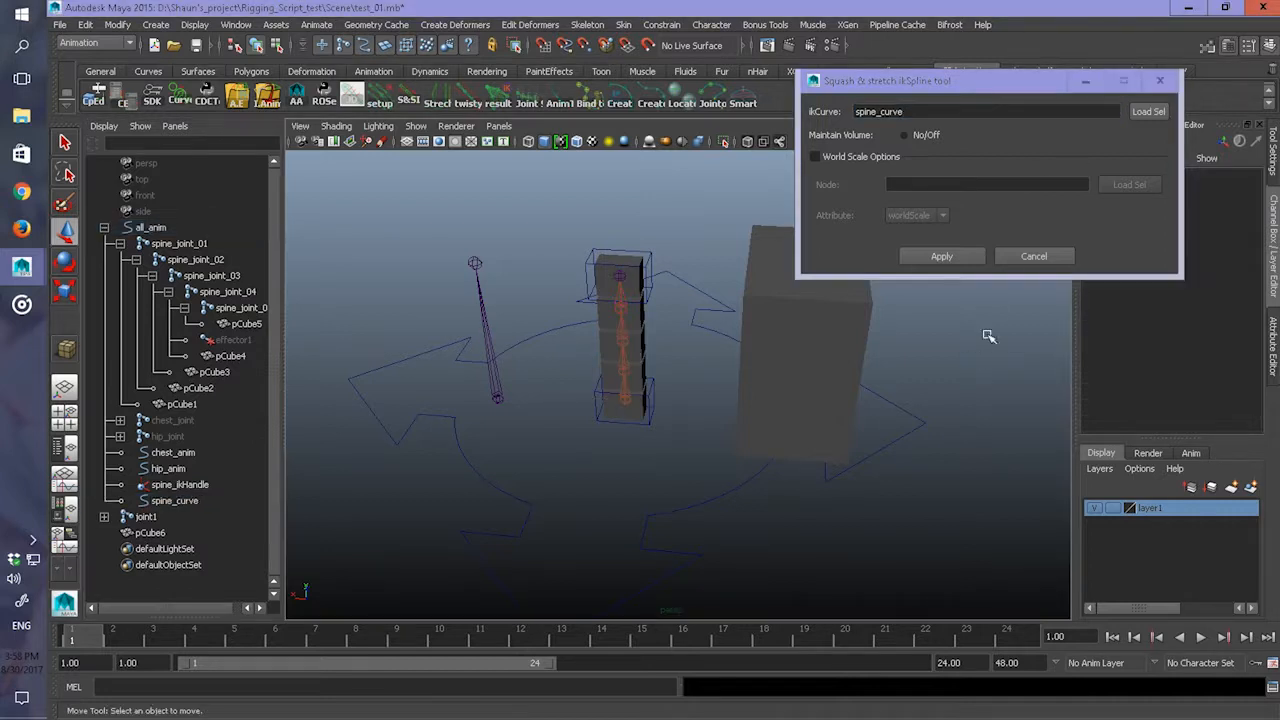
pyautogui.click(1148, 112)
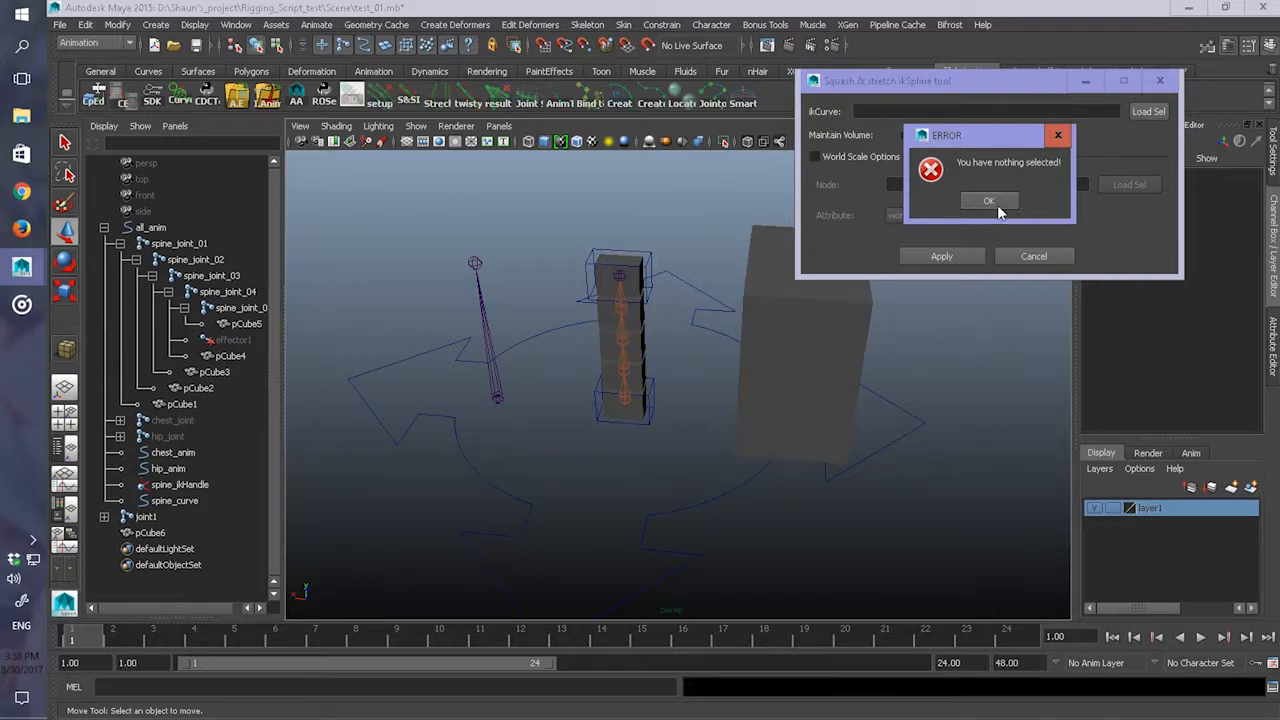
pyautogui.click(1060, 135)
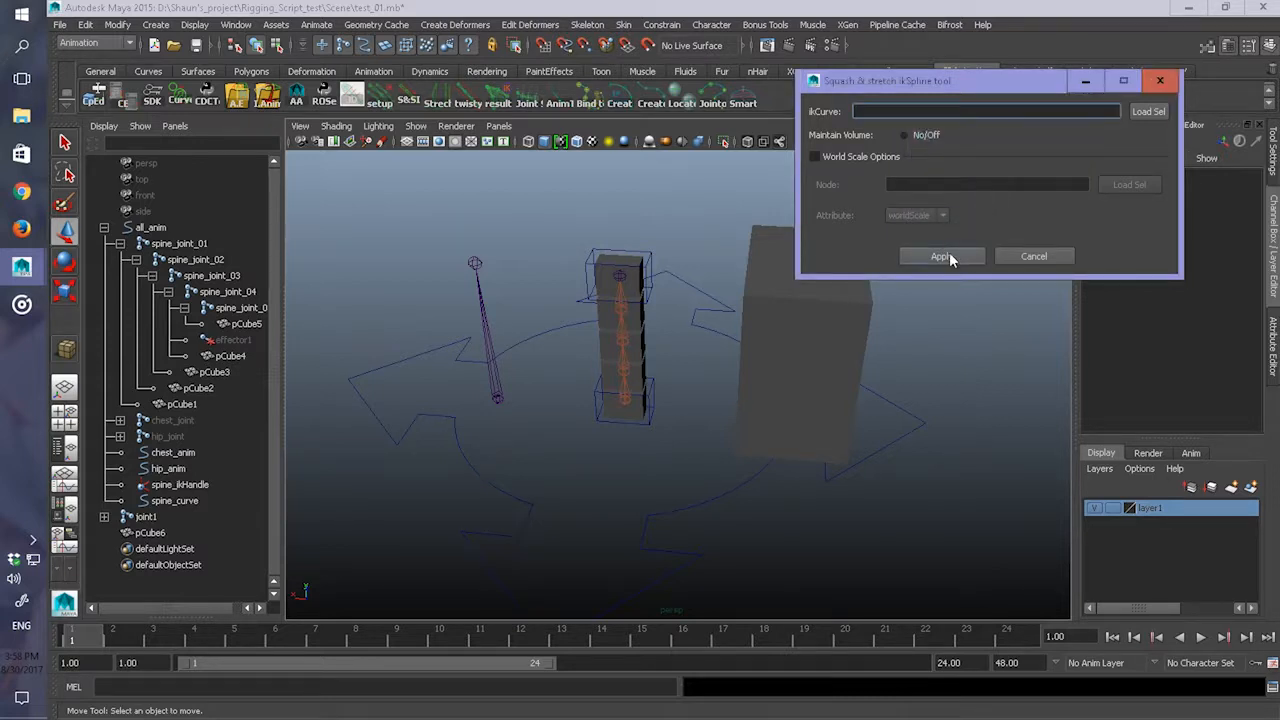
pyautogui.click(945, 256)
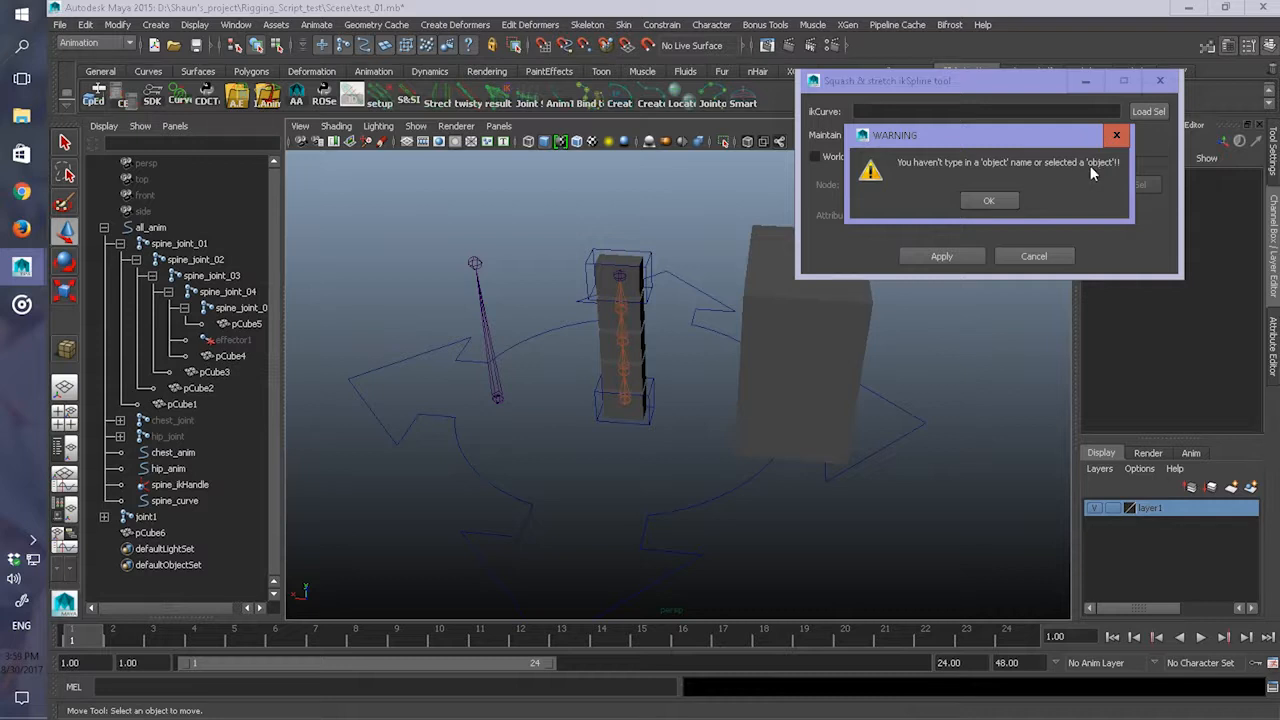
pyautogui.click(1114, 136)
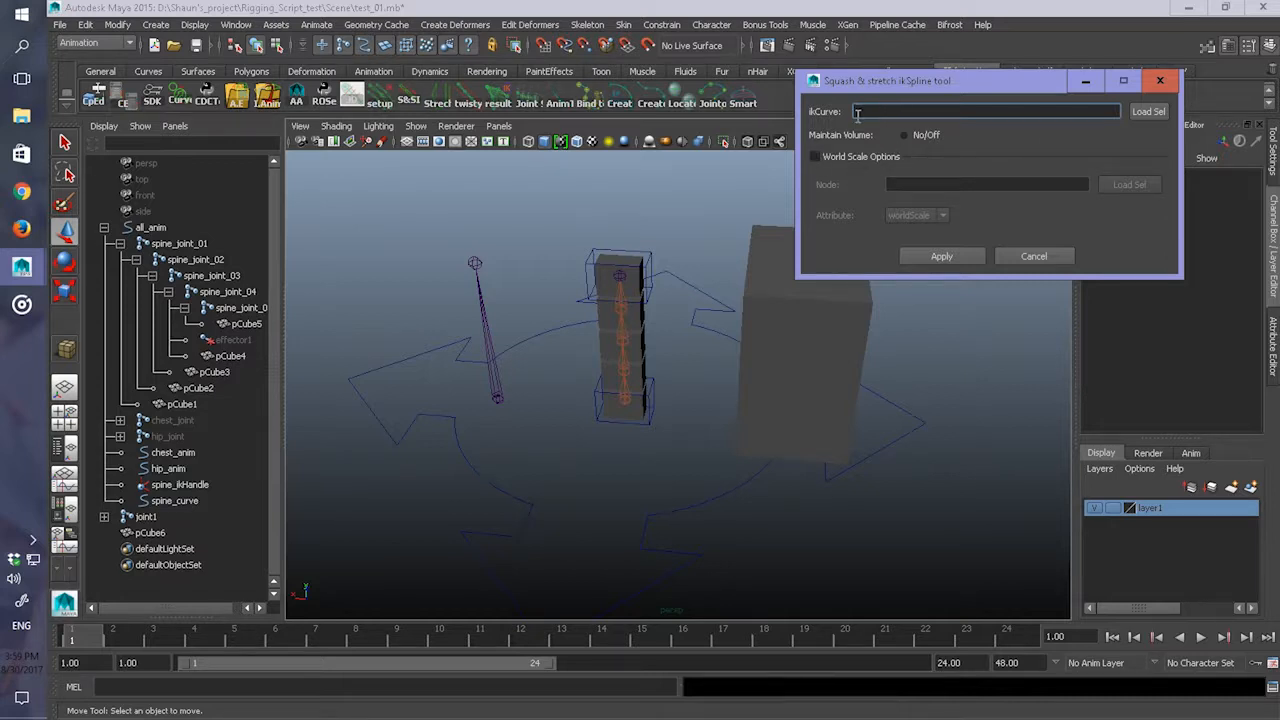
# Step: Clear the selection and hide layer1, which holds the large cube and the separate joint
pyautogui.click(795, 303)
pyautogui.click(1004, 390)
pyautogui.click(1095, 507)
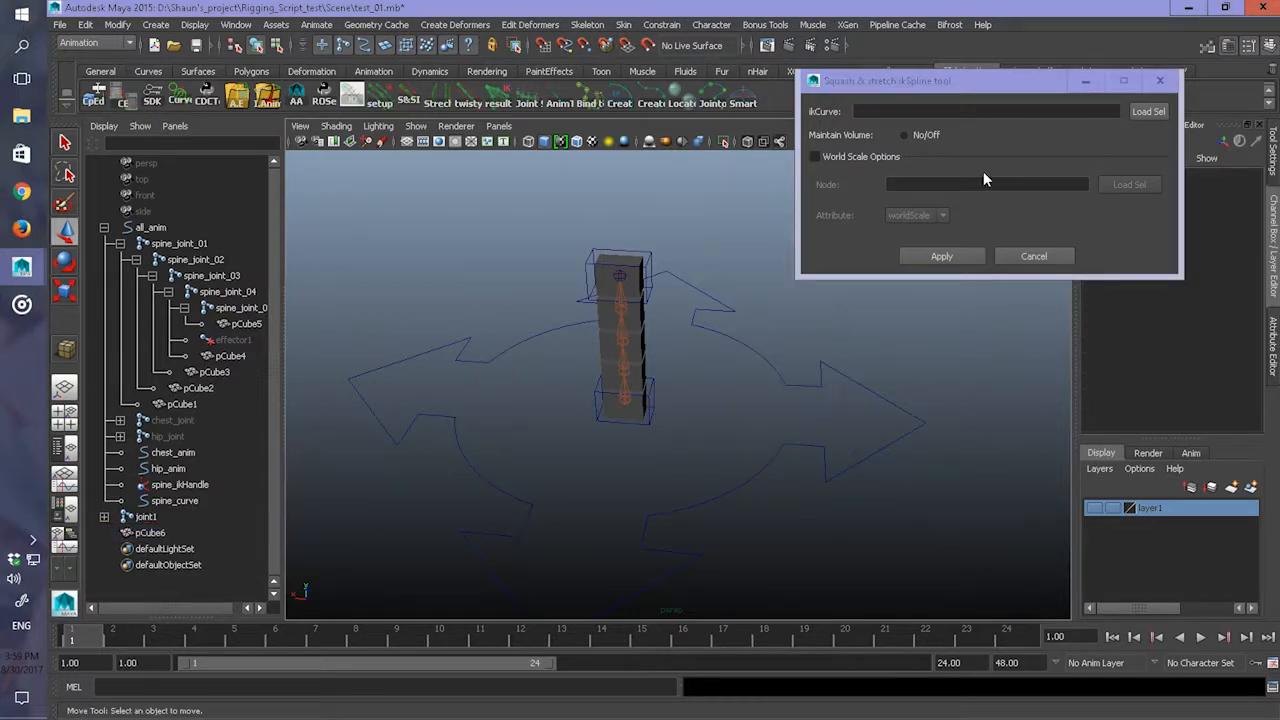
# Step: Load spine_curve as the ikCurve and apply squash and stretch without Maintain Volume or World Scale Options
pyautogui.click(157, 503)
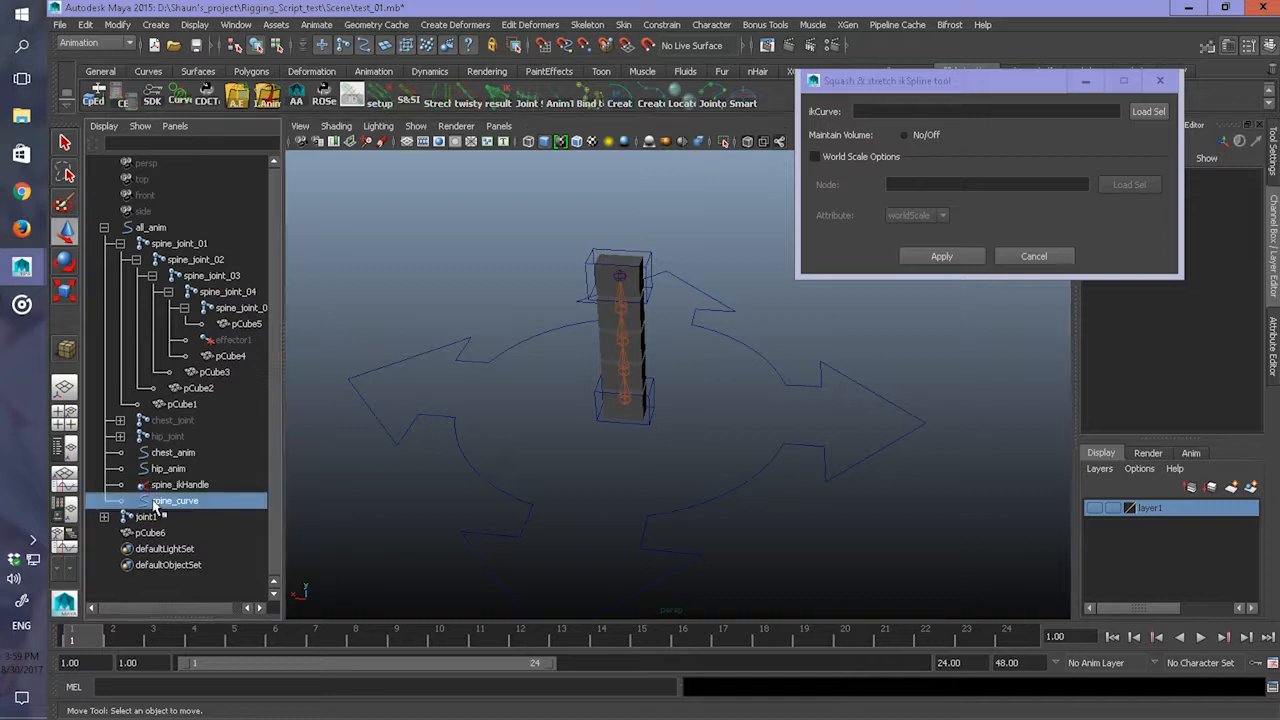
pyautogui.click(1148, 112)
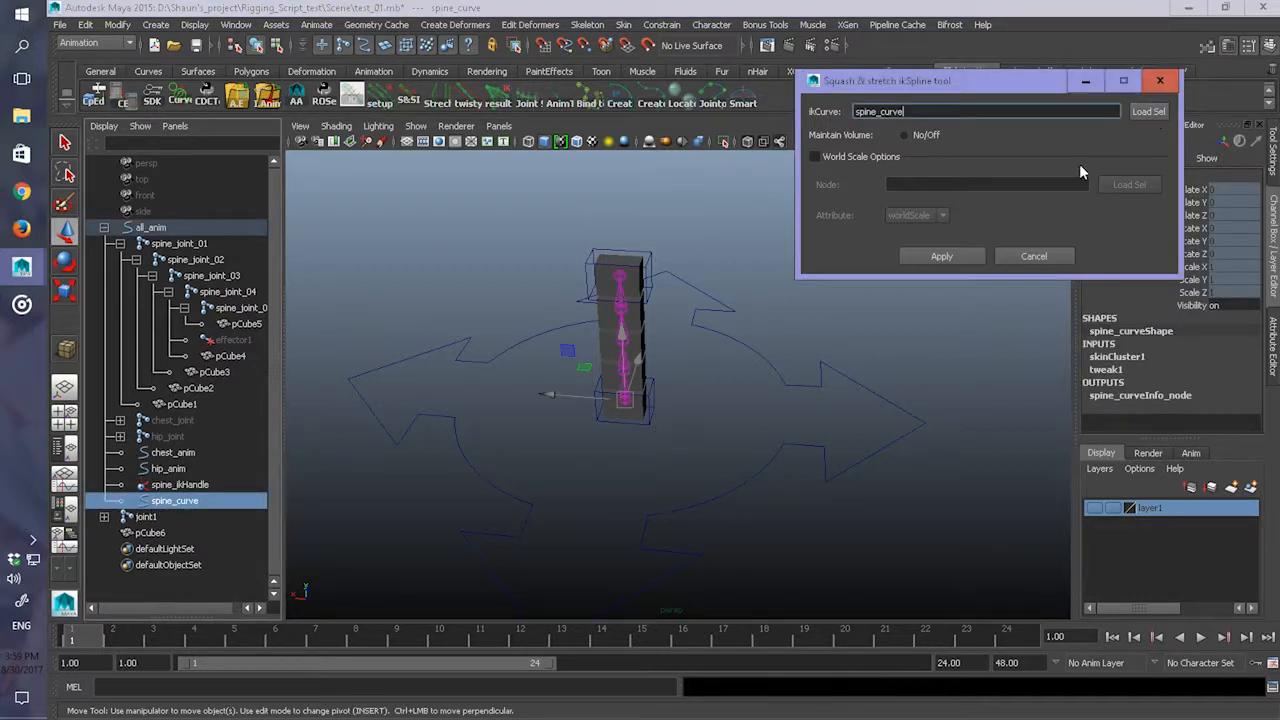
pyautogui.click(941, 257)
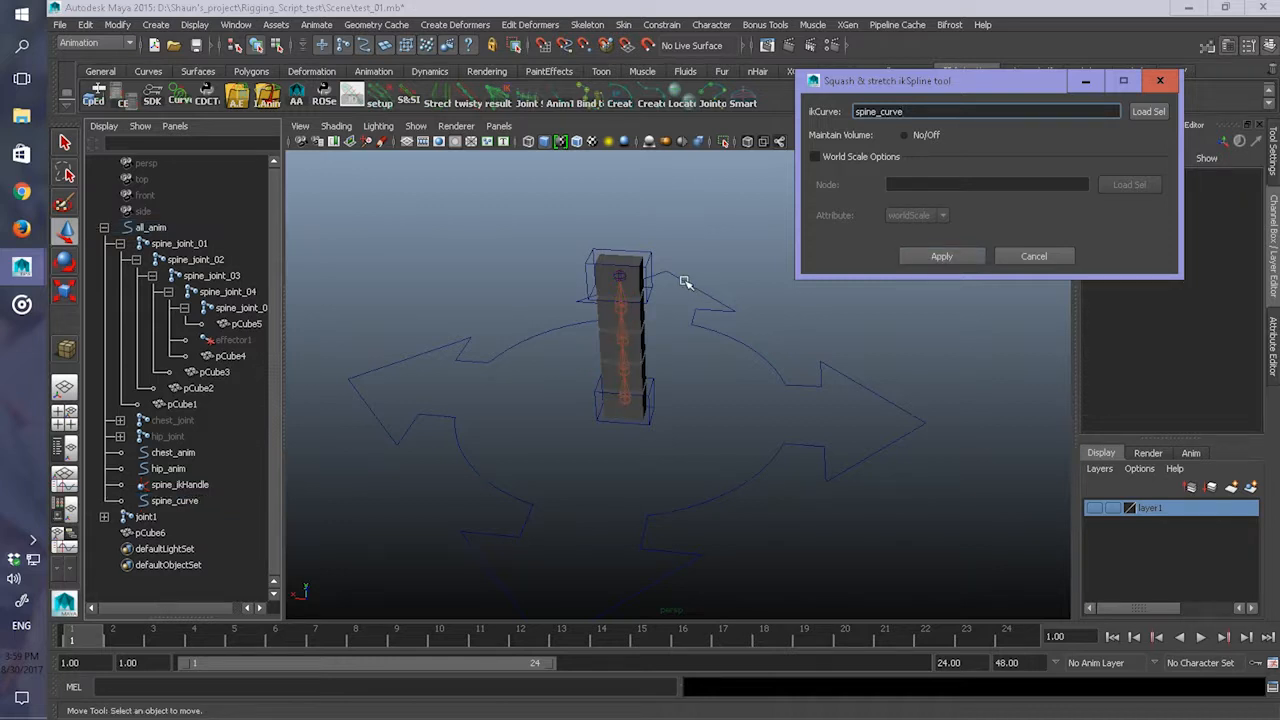
# Step: Test the spine's stretch by moving the chest_anim control up and back down along Y
pyautogui.click(651, 264)
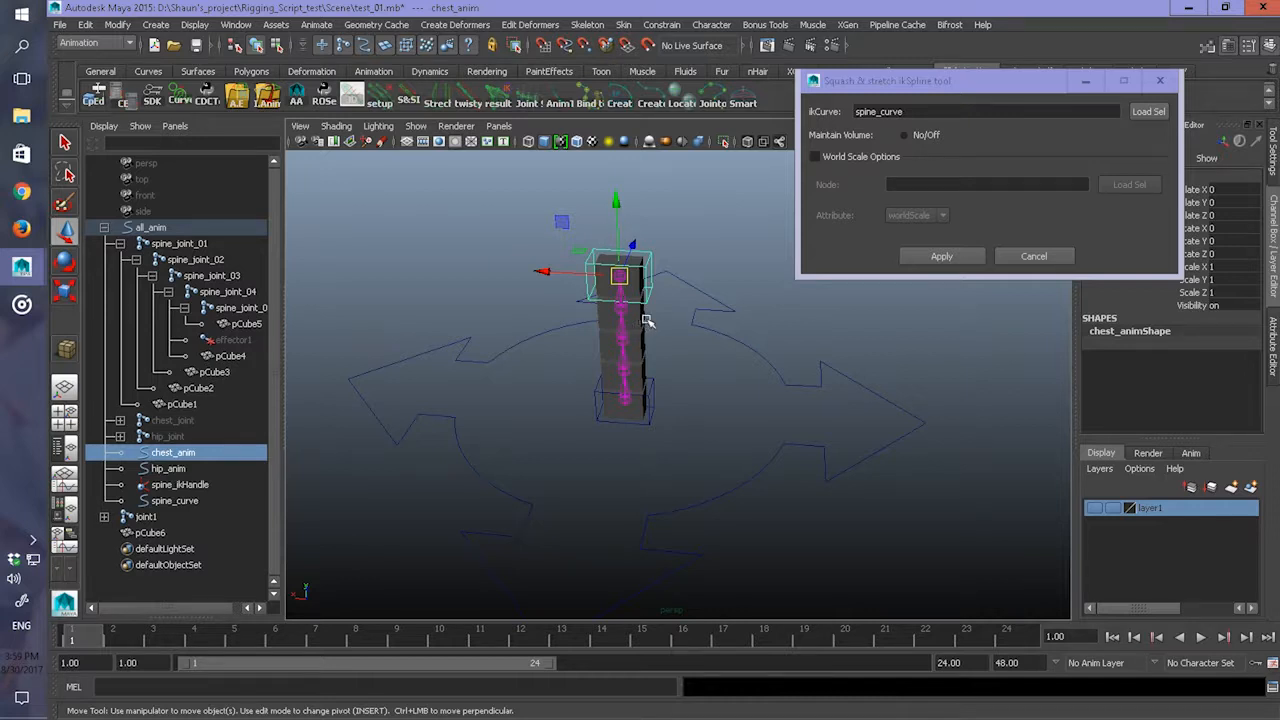
pyautogui.moveTo(620, 226); pyautogui.dragTo(648, 140)
pyautogui.moveTo(652, 46); pyautogui.dragTo(628, 235)
pyautogui.click(1222, 202)
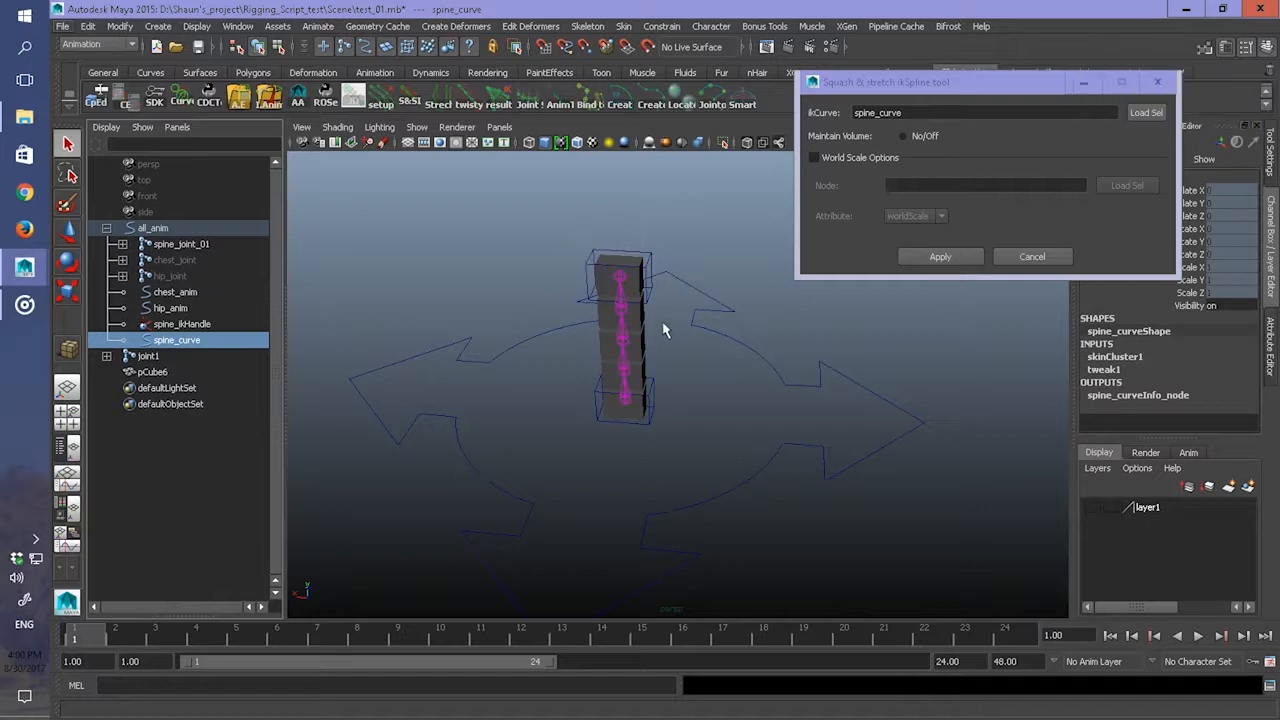
# Step: Turn on Maintain Volume and apply squash and stretch to spine_curve
pyautogui.click(901, 135)
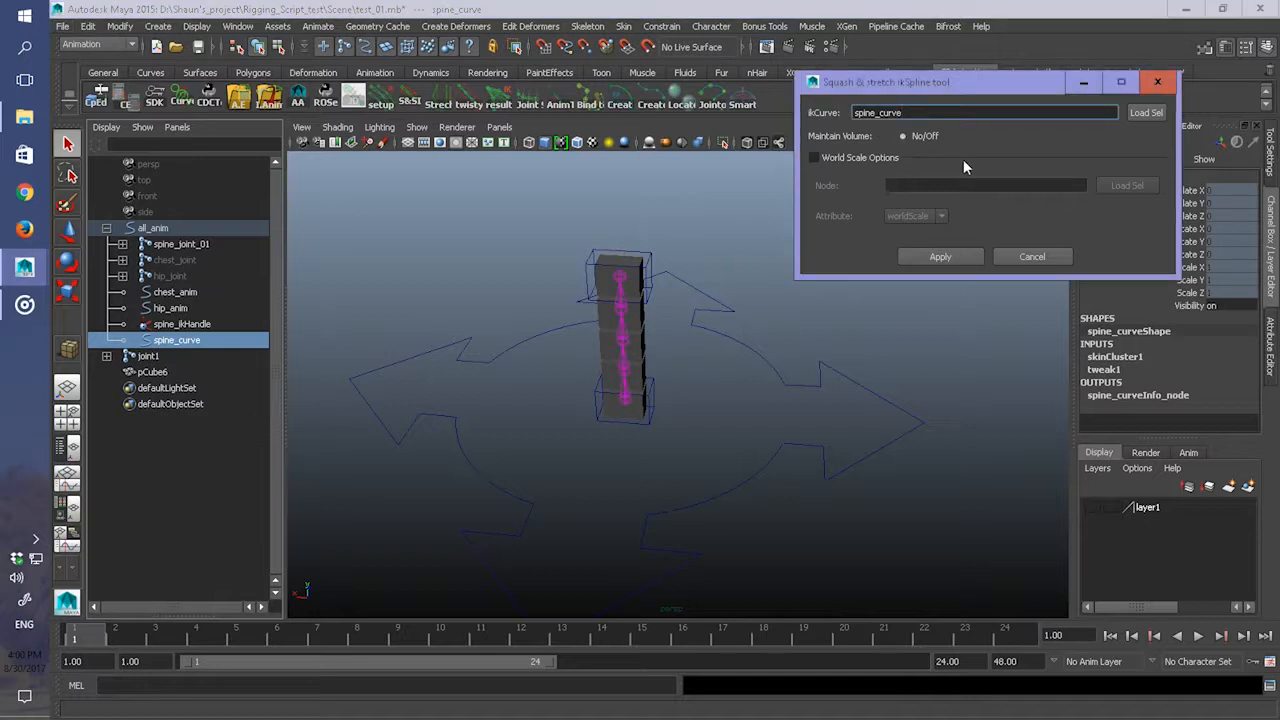
pyautogui.click(925, 259)
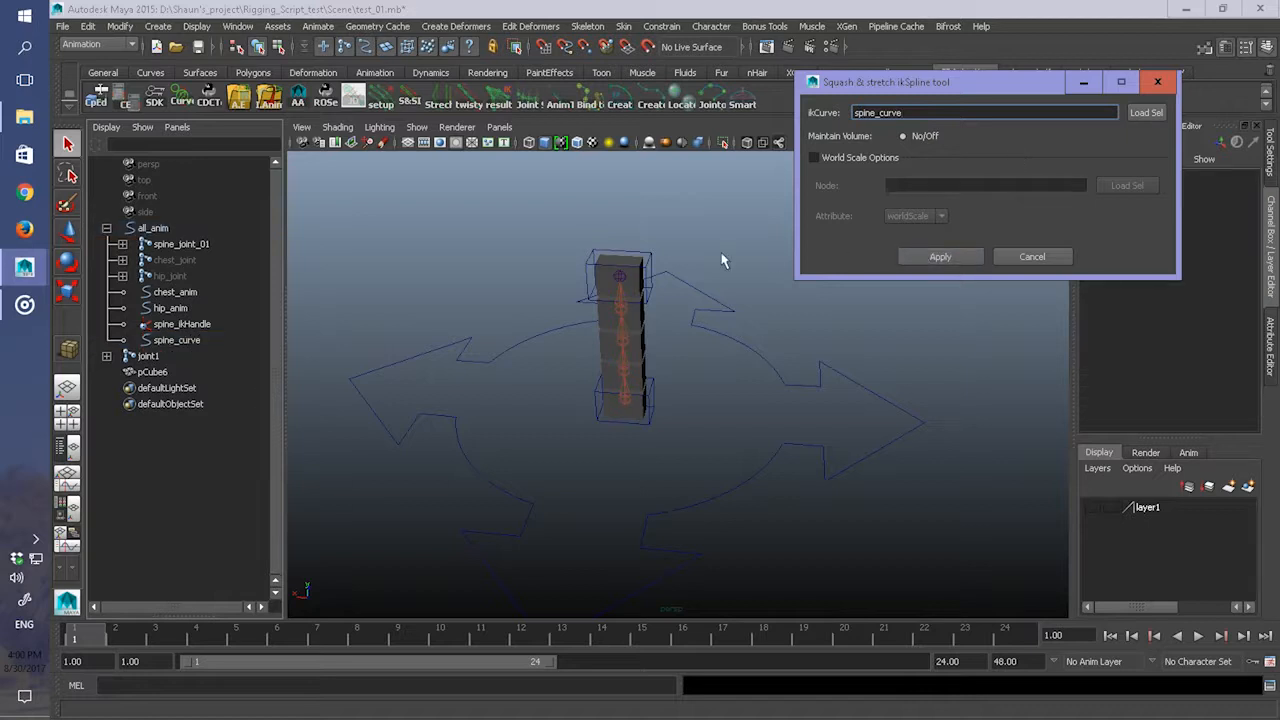
# Step: Test the volume-preserving stretch by raising chest_anim, reset its Translate Y to 0, and undo the test move
pyautogui.click(651, 262)
pyautogui.press('w')
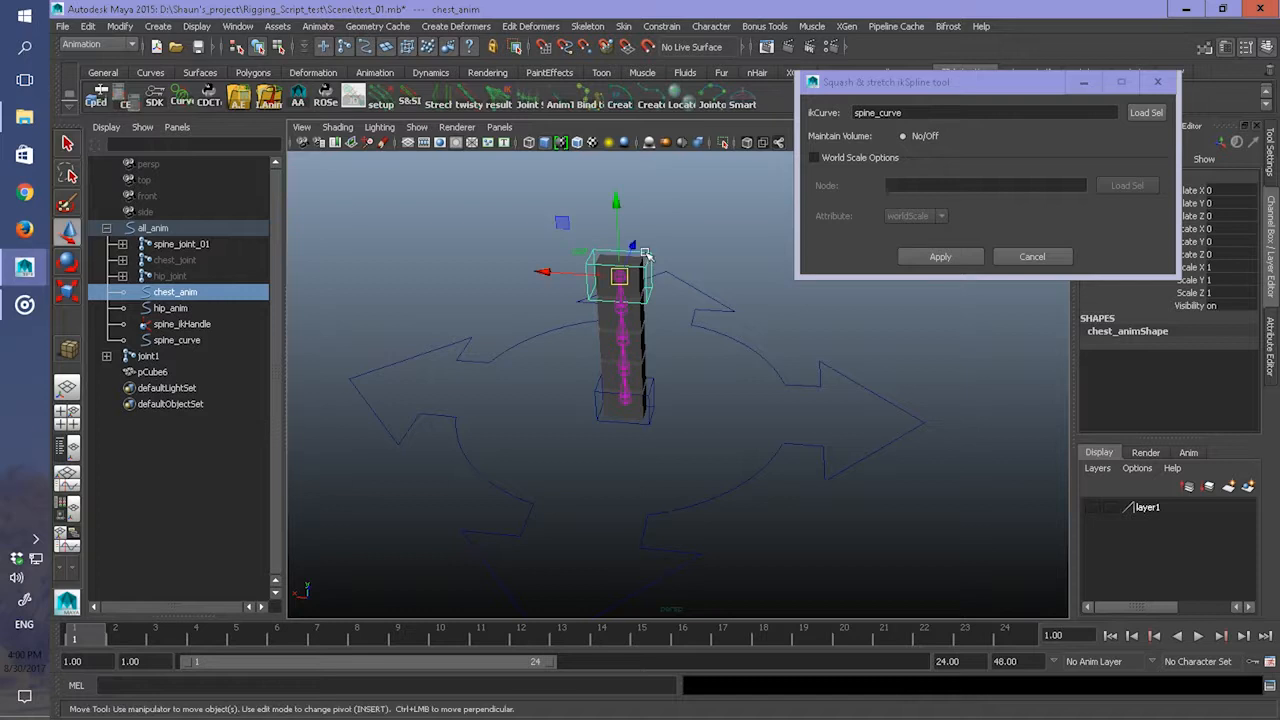
pyautogui.moveTo(619, 231); pyautogui.dragTo(690, 152)
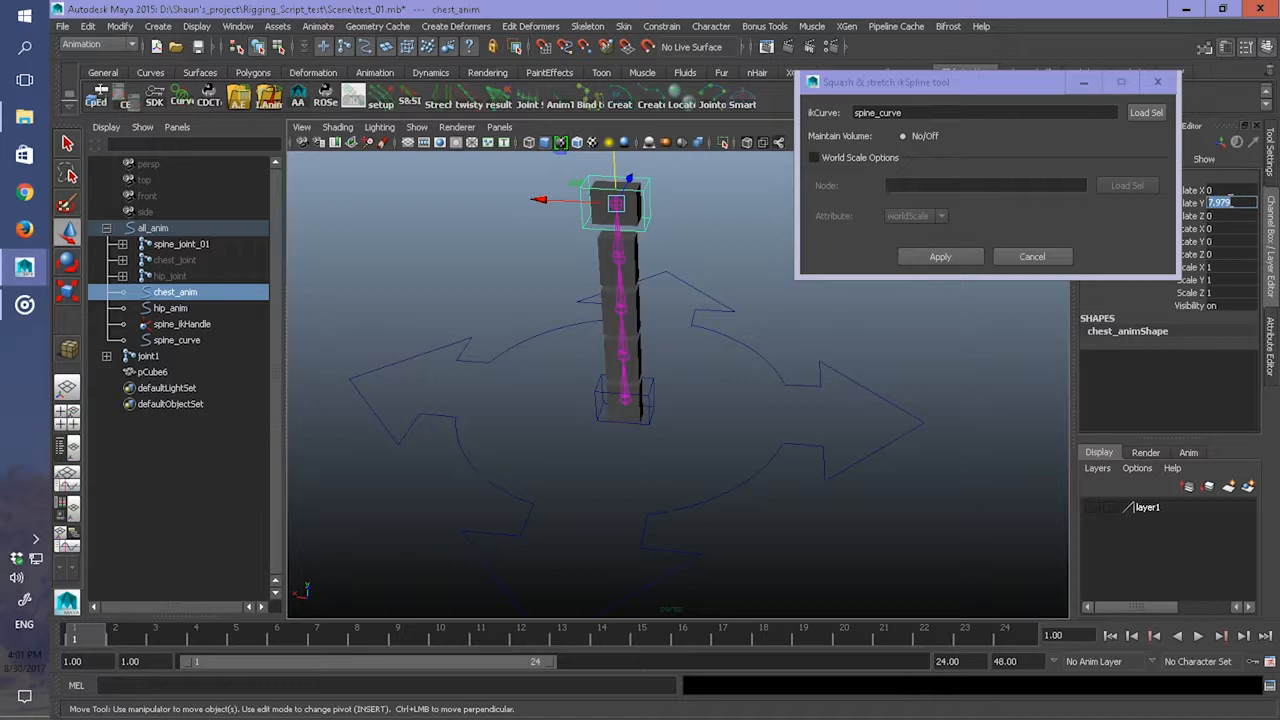
pyautogui.write('0')
pyautogui.press('Return')
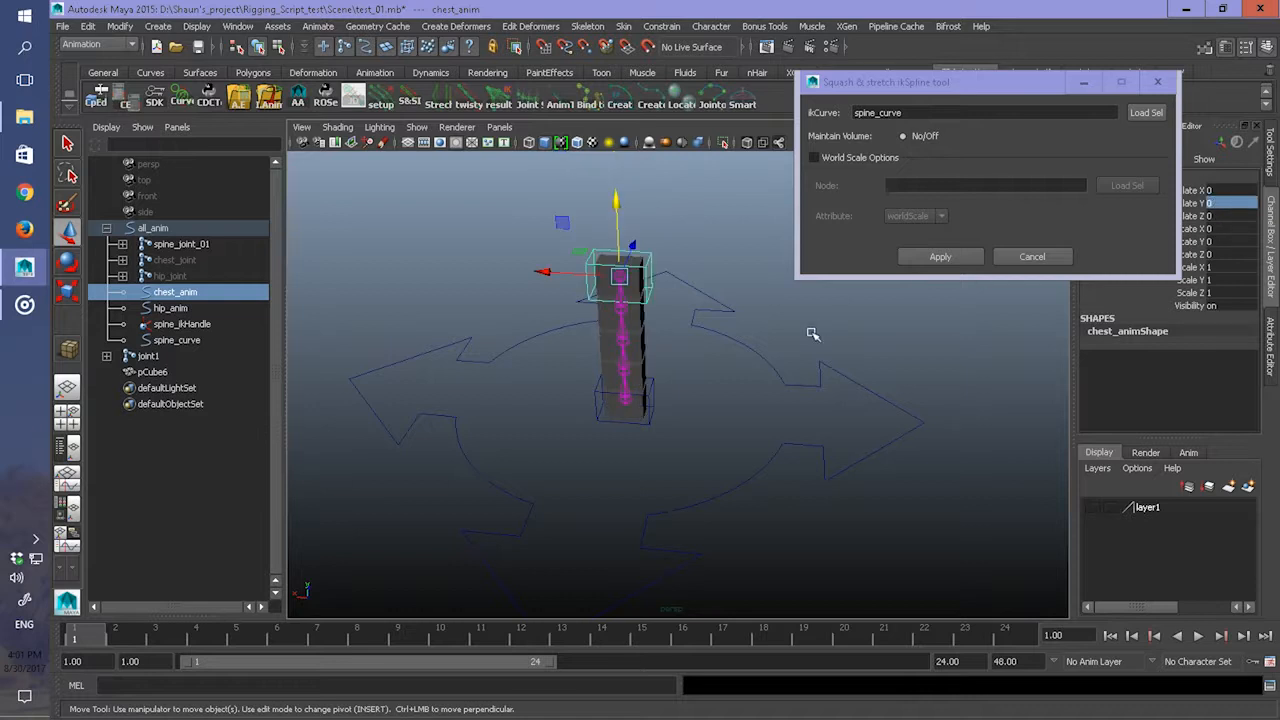
pyautogui.hotkey('ctrl', 'z')
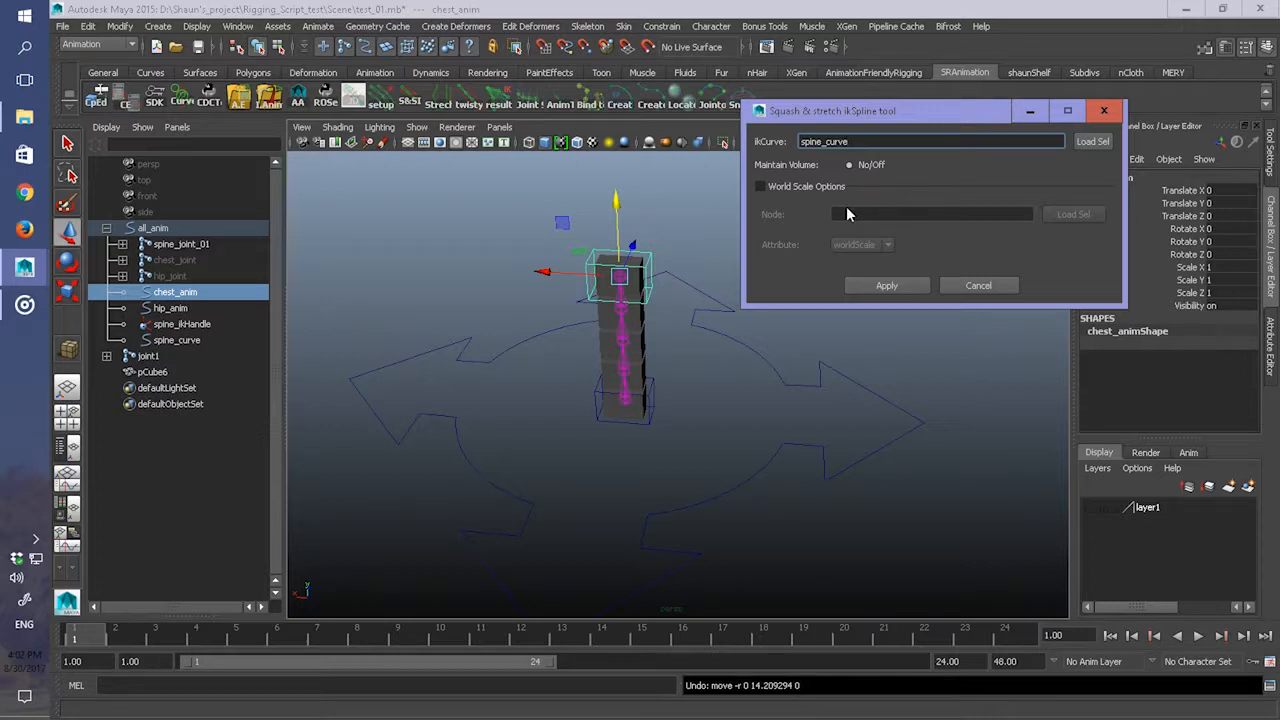
# Step: Turn on World Scale Options and try to apply the tool to spine_curve with the Node field empty
pyautogui.click(760, 187)
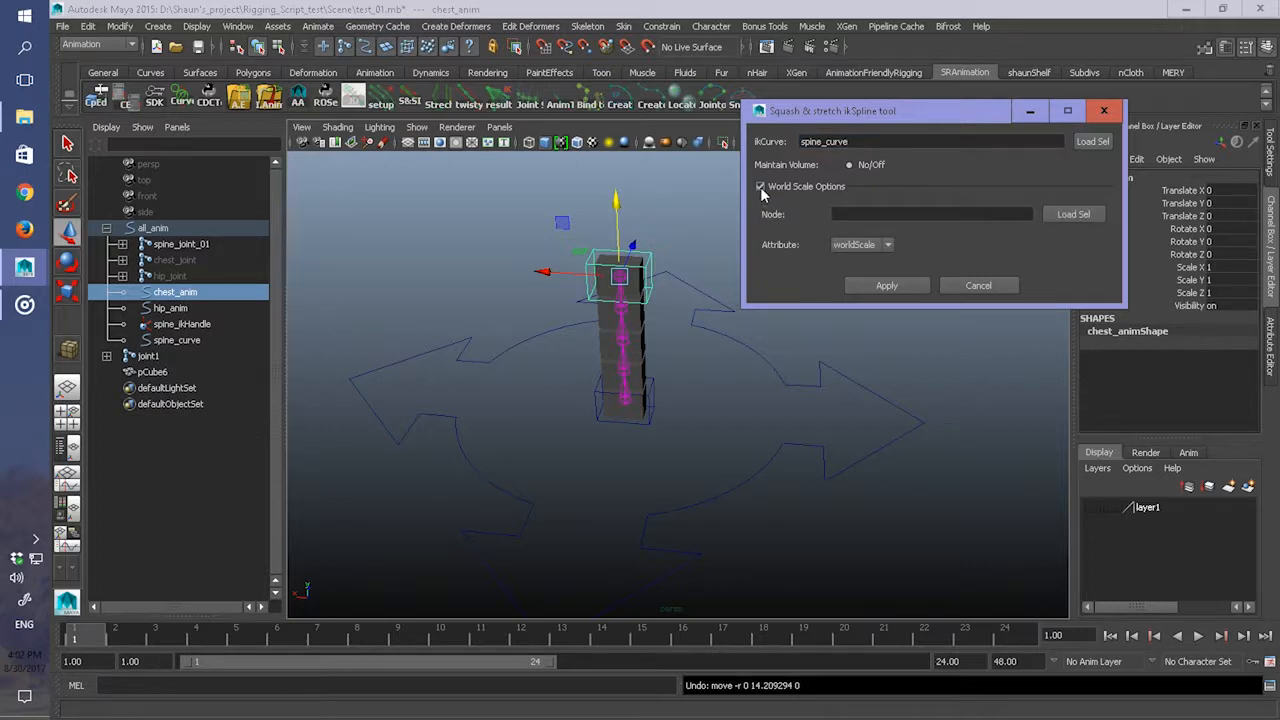
pyautogui.click(878, 286)
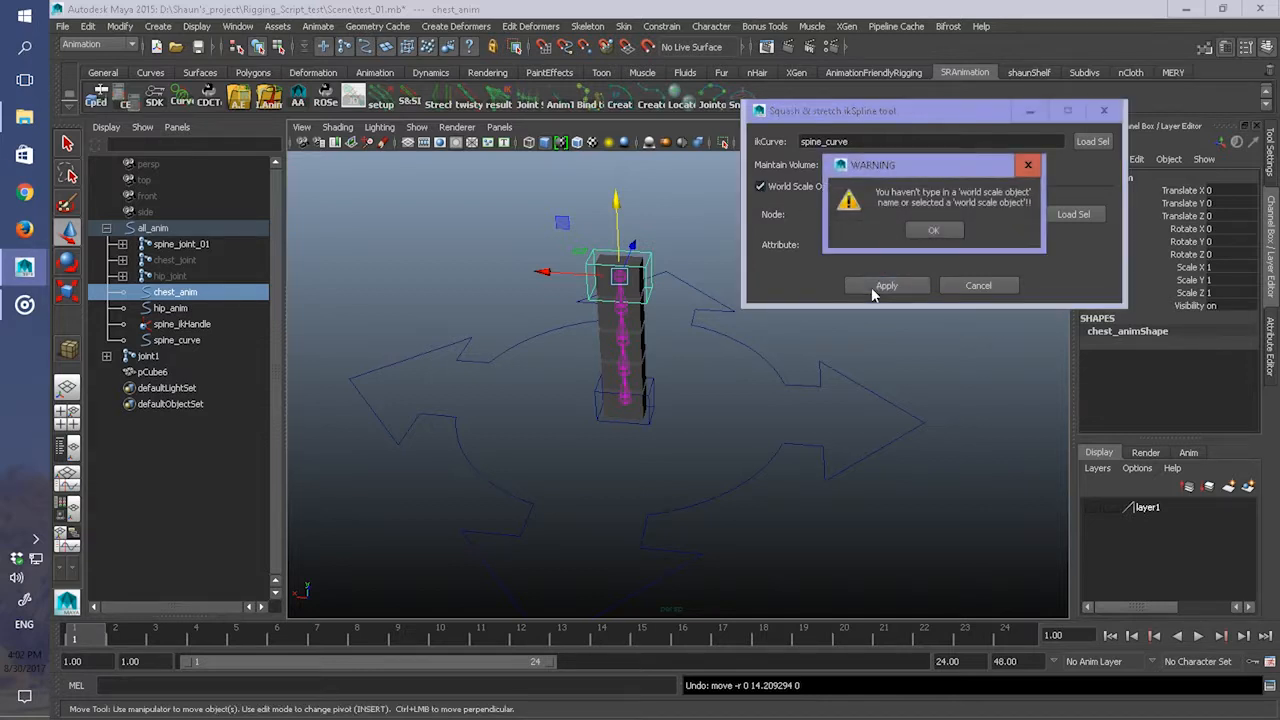
# Step: Dismiss the warning, test the rig by raising chest_anim along Y, and undo the move
pyautogui.click(928, 232)
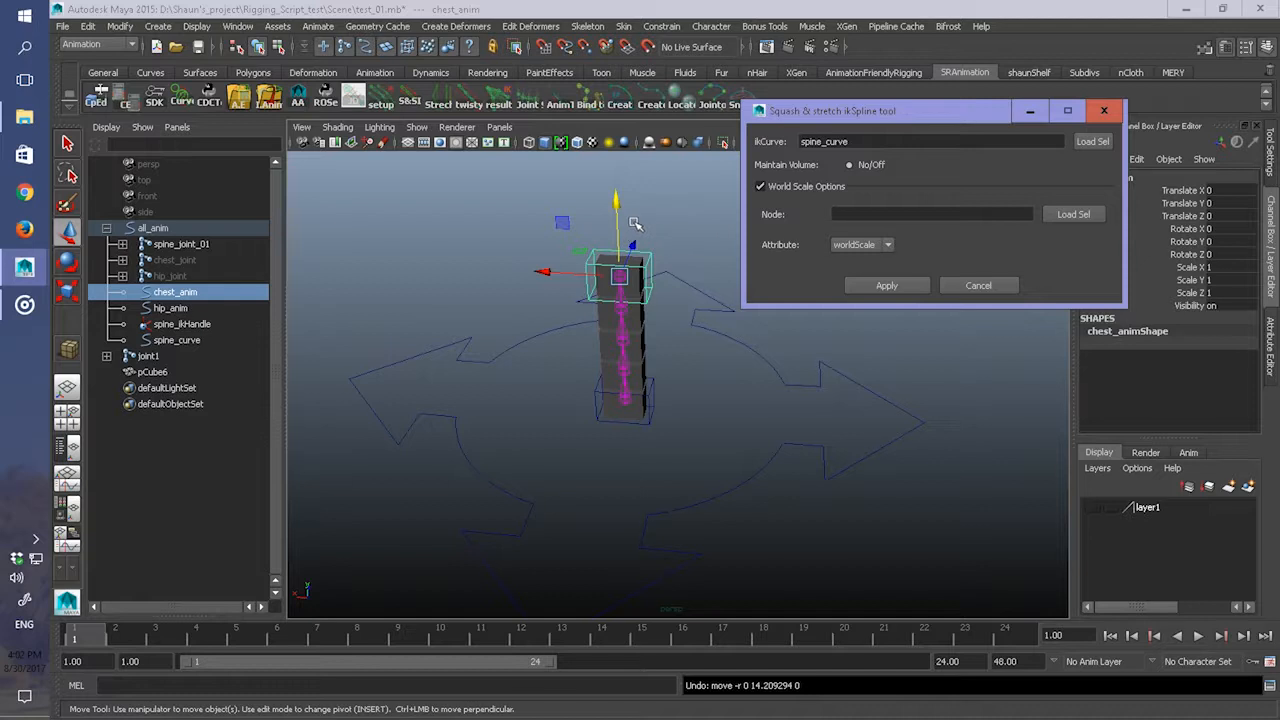
pyautogui.moveTo(619, 232); pyautogui.dragTo(635, 158)
pyautogui.hotkey('ctrl', 'z')
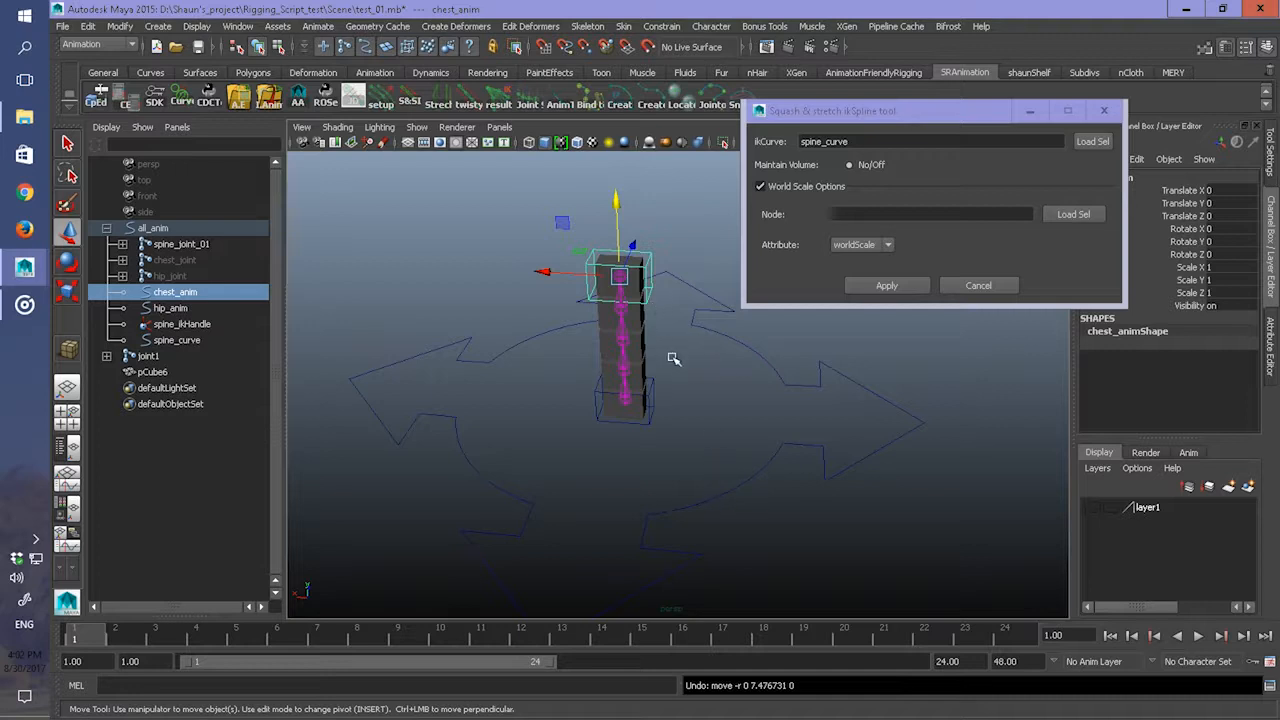
# Step: Show layer1 and load pCube6 as the world scale Node
pyautogui.click(1092, 508)
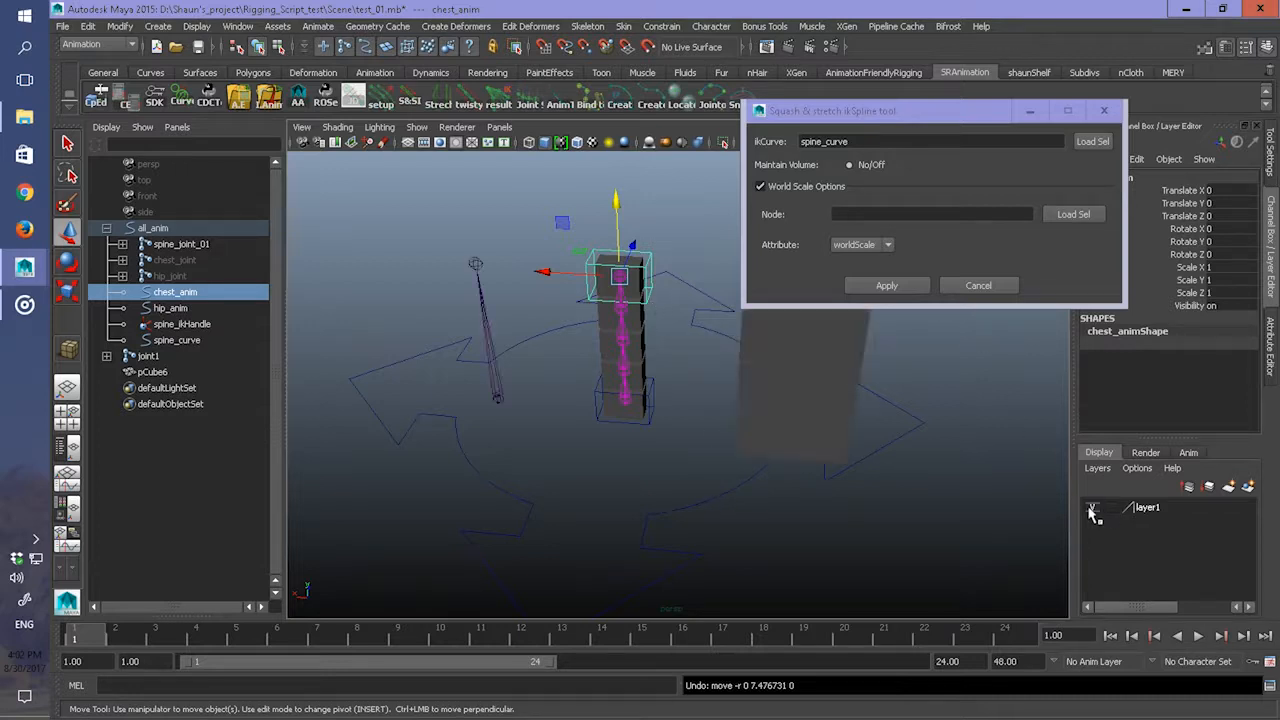
pyautogui.click(834, 362)
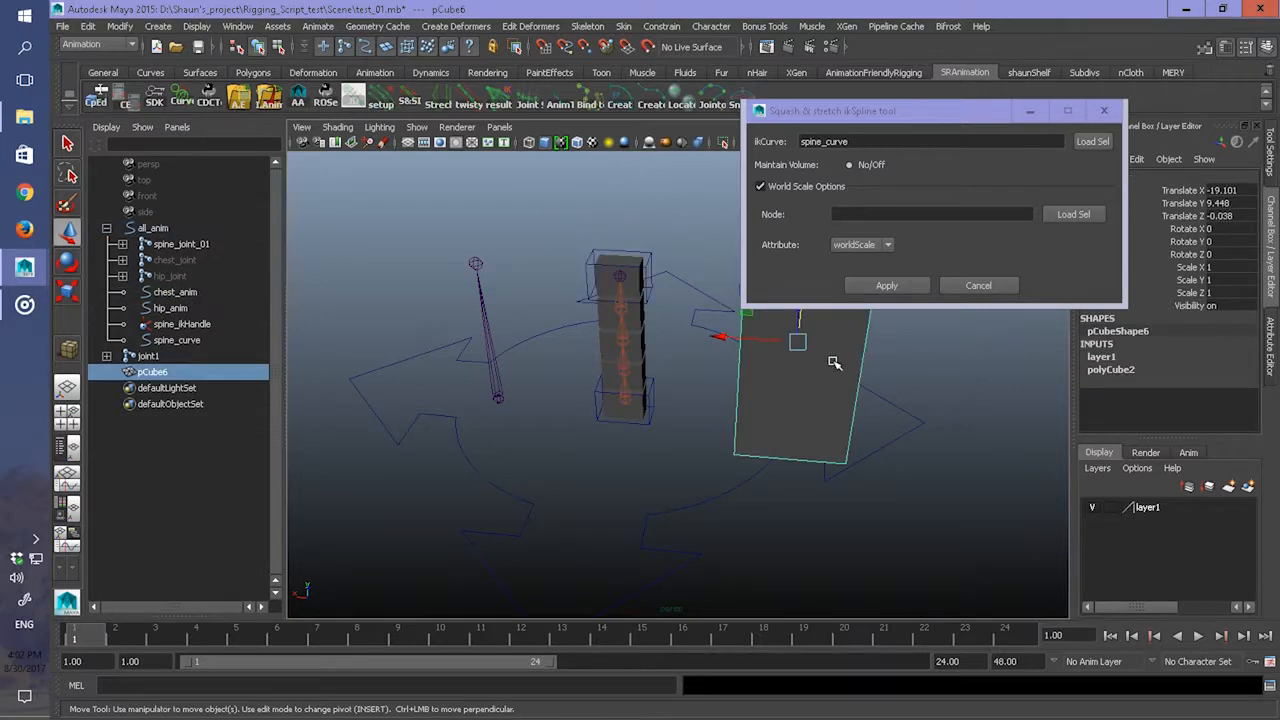
pyautogui.click(1061, 215)
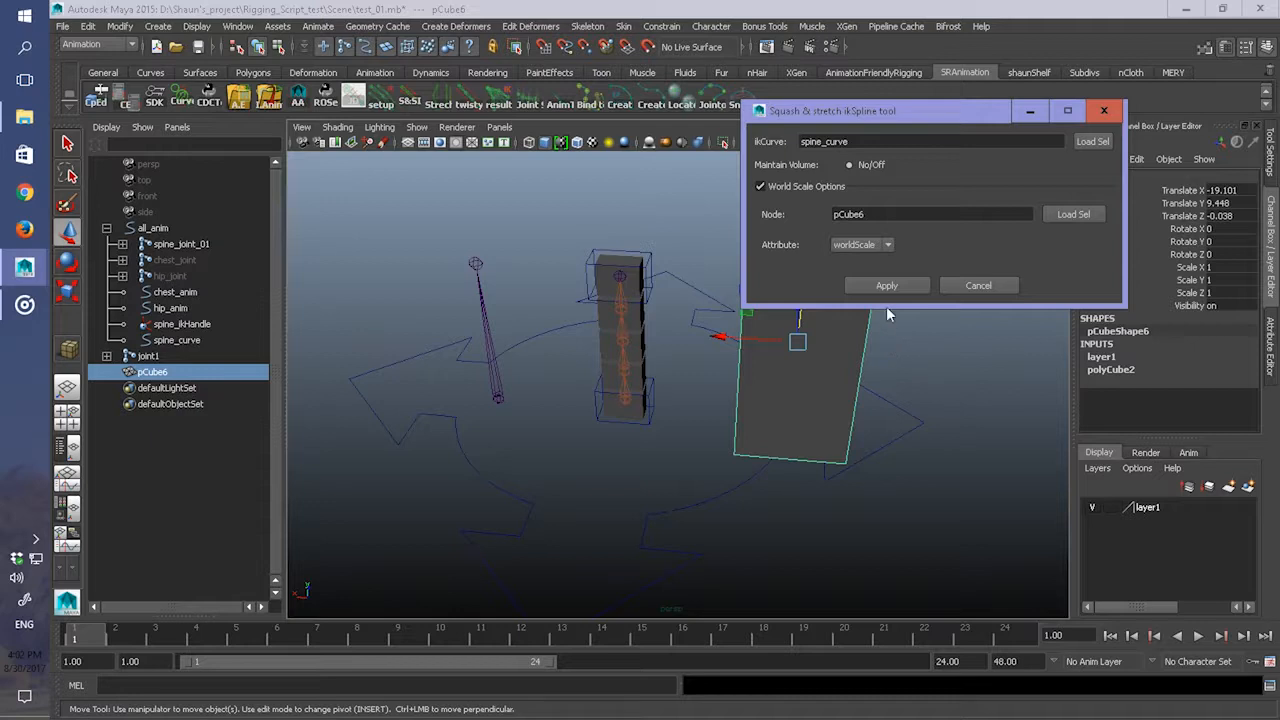
# Step: Try to apply the tool to spine_curve using pCube6's worldScale attribute
pyautogui.click(878, 245)
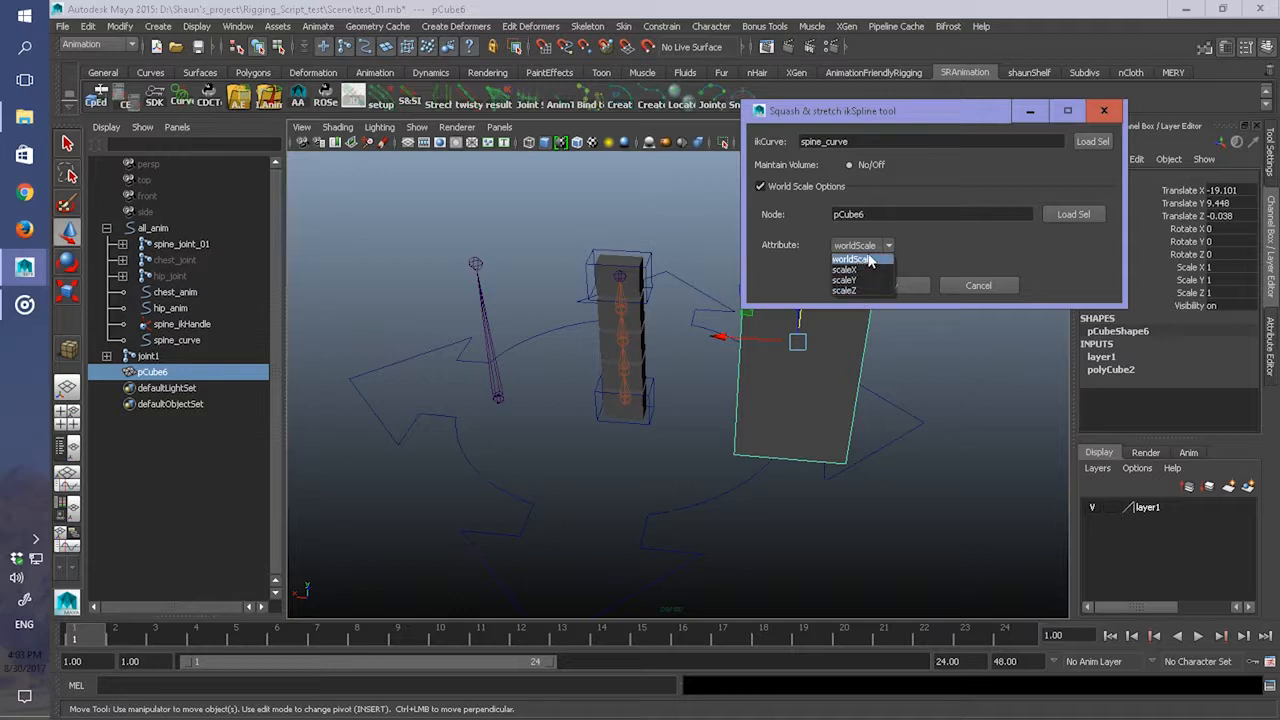
pyautogui.click(864, 259)
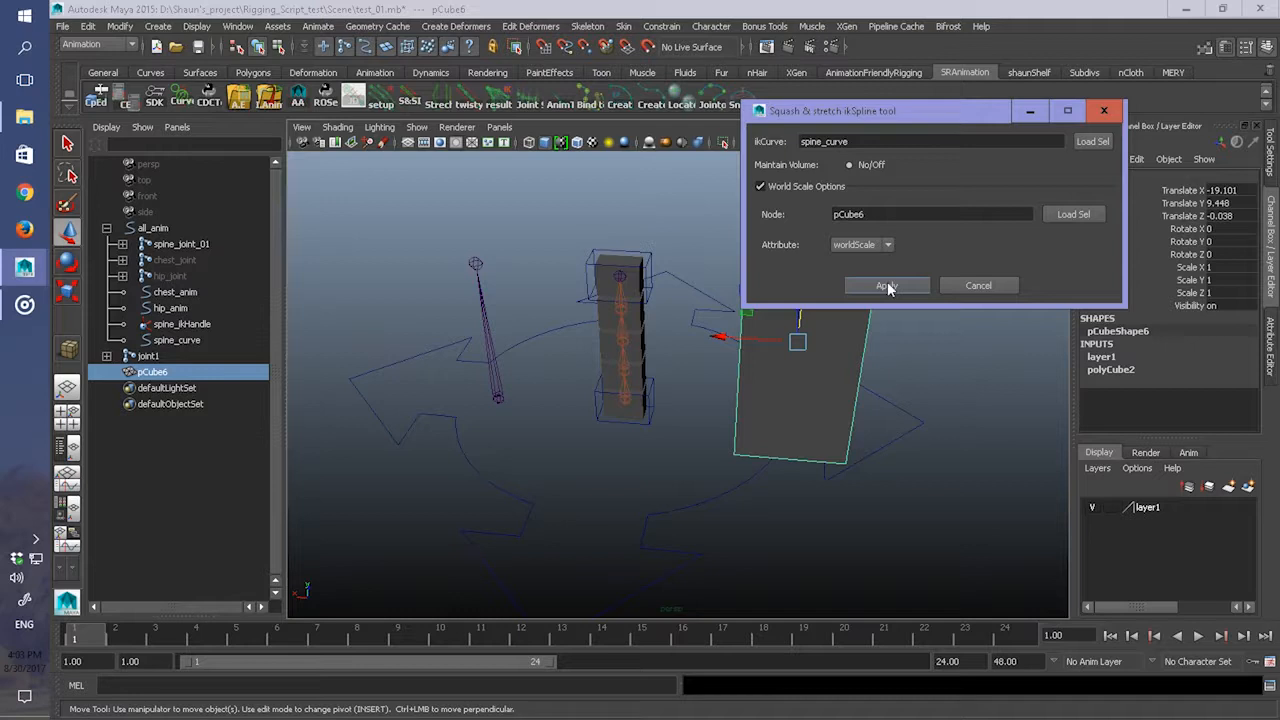
pyautogui.click(886, 286)
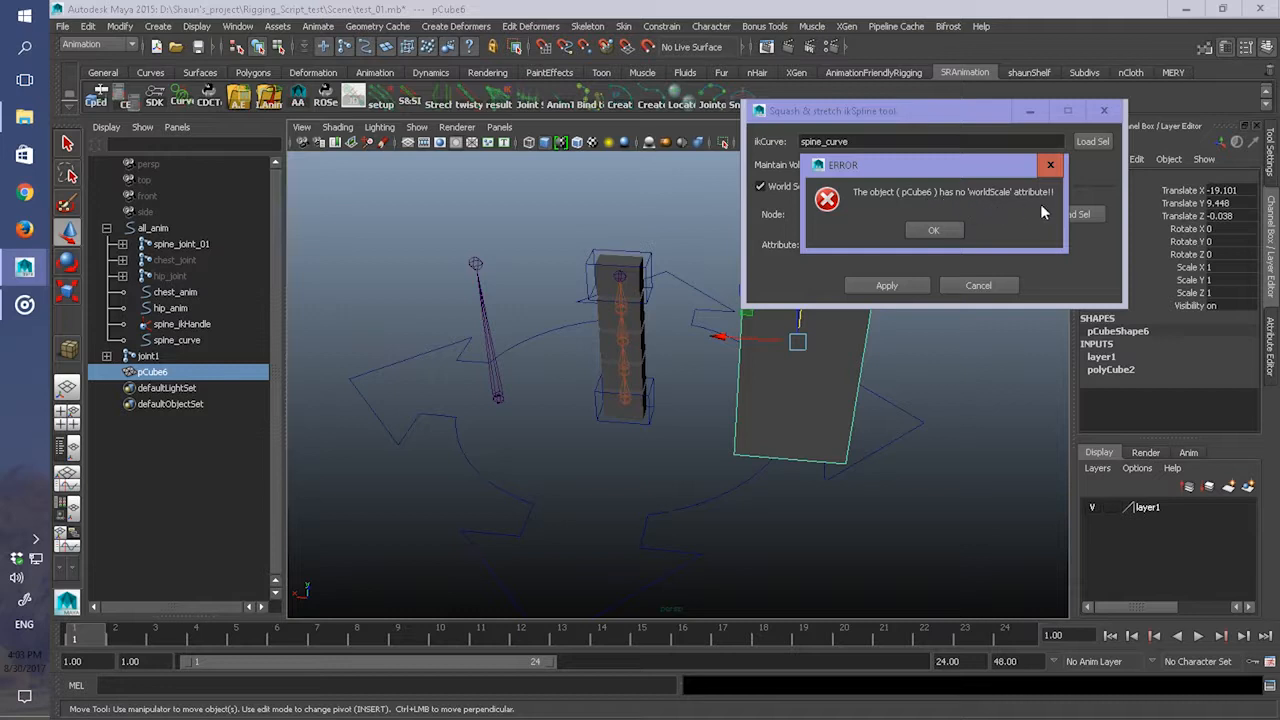
pyautogui.click(1050, 166)
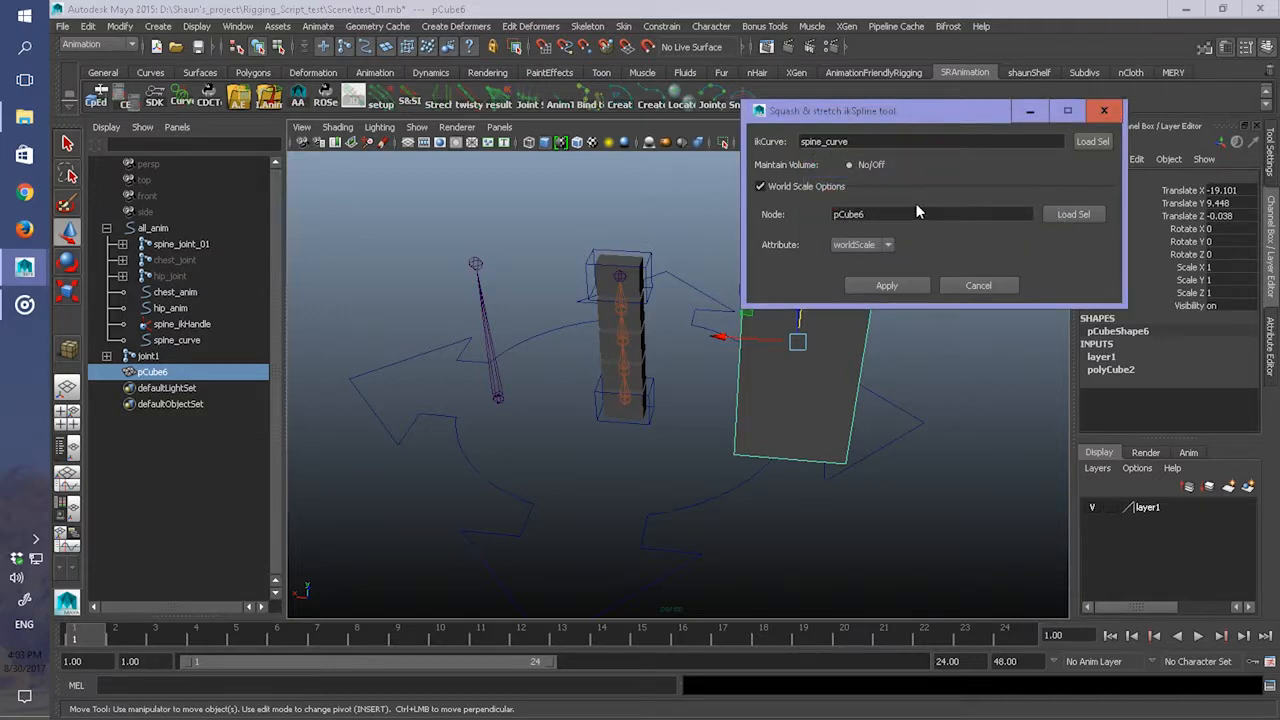
# Step: Try to load the world scale Node with nothing selected in the scene
pyautogui.click(900, 415)
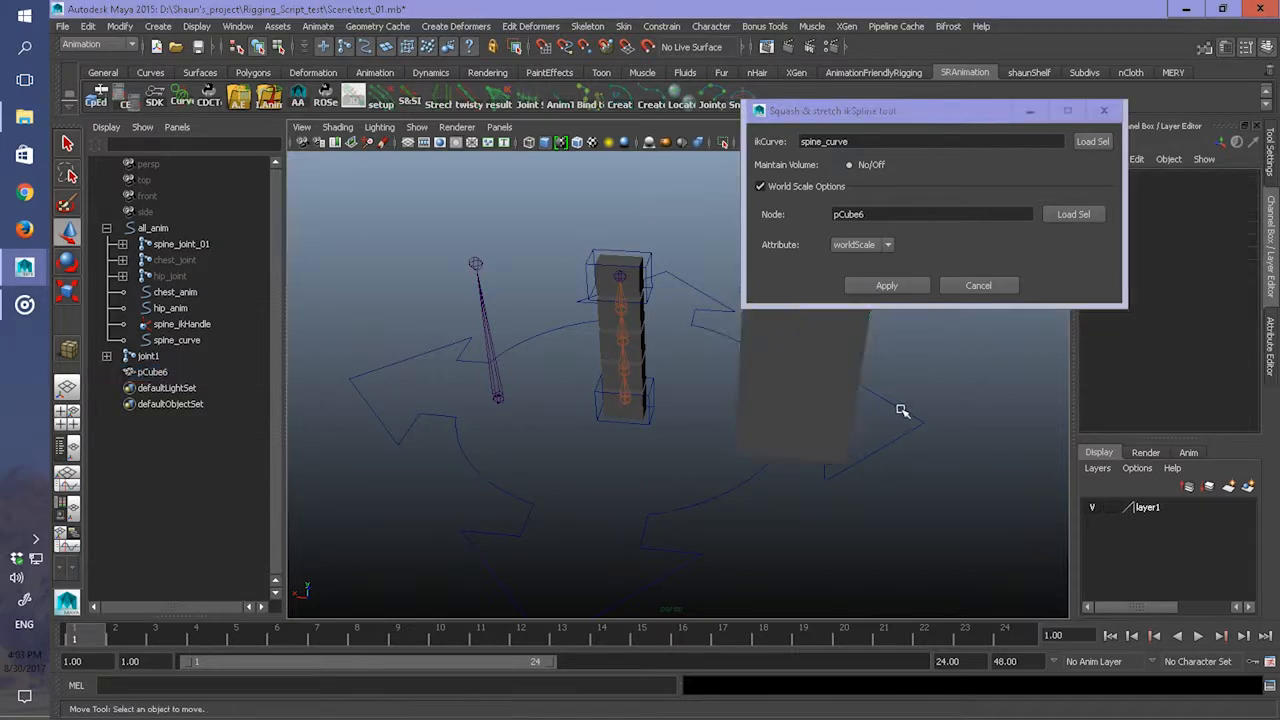
pyautogui.click(1063, 215)
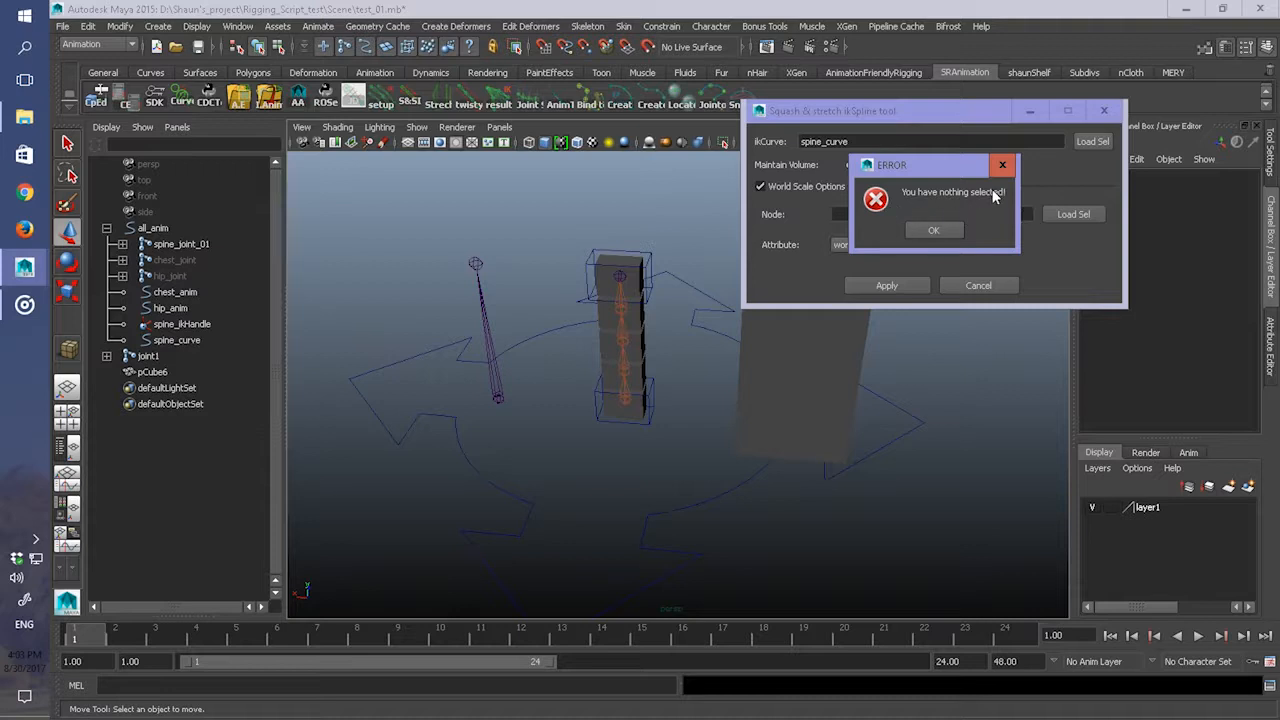
pyautogui.click(933, 230)
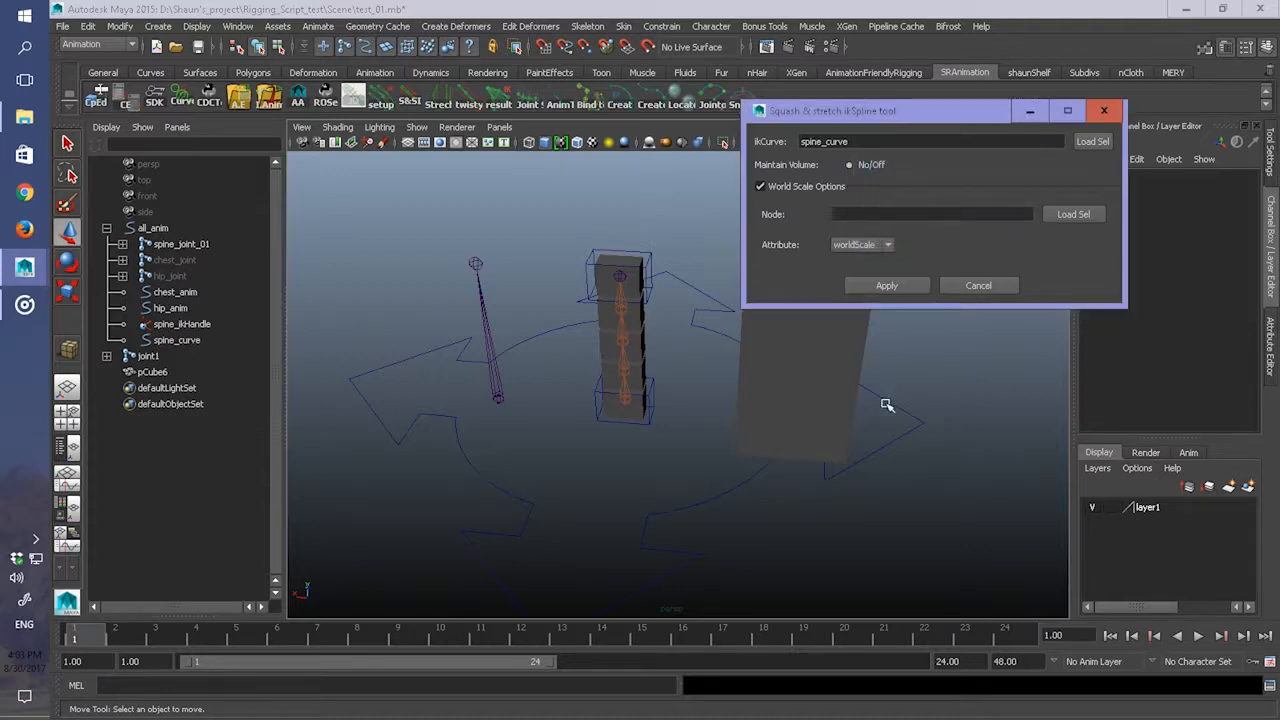
# Step: Apply squash and stretch to spine_curve with all_anim as Node and worldScale as Attribute, and hide layer1
pyautogui.click(887, 400)
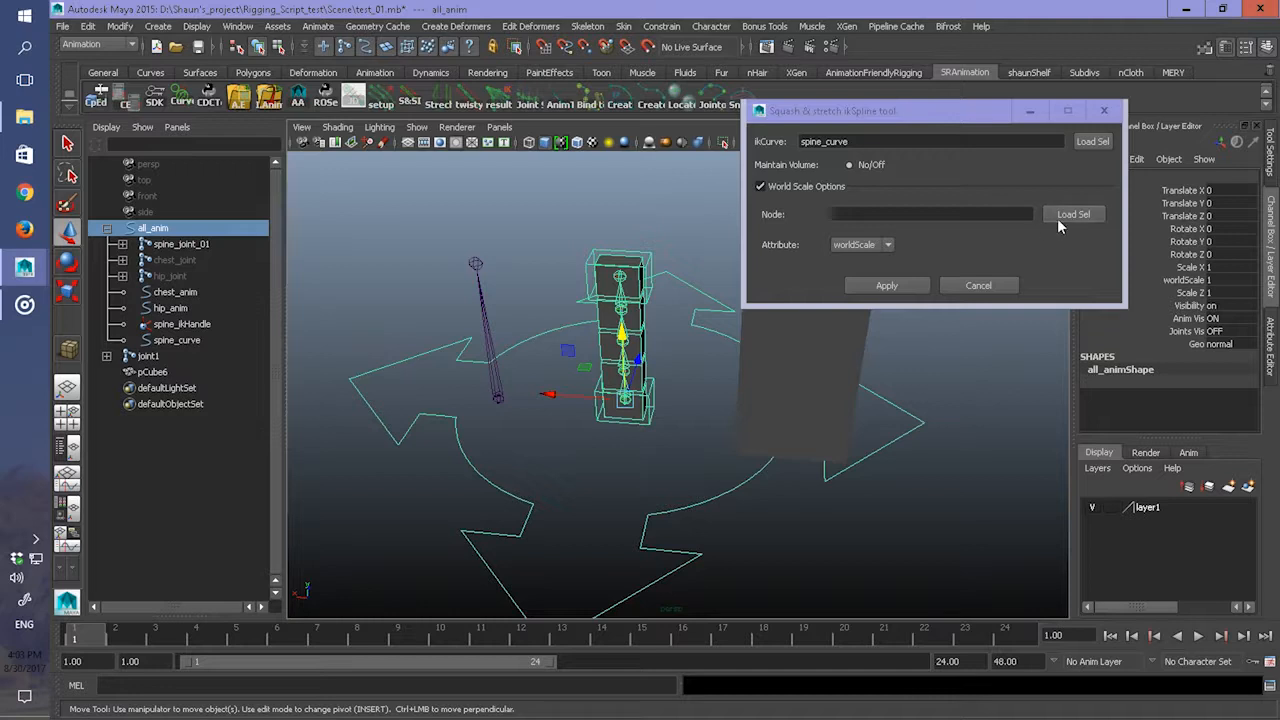
pyautogui.click(1060, 216)
pyautogui.click(887, 245)
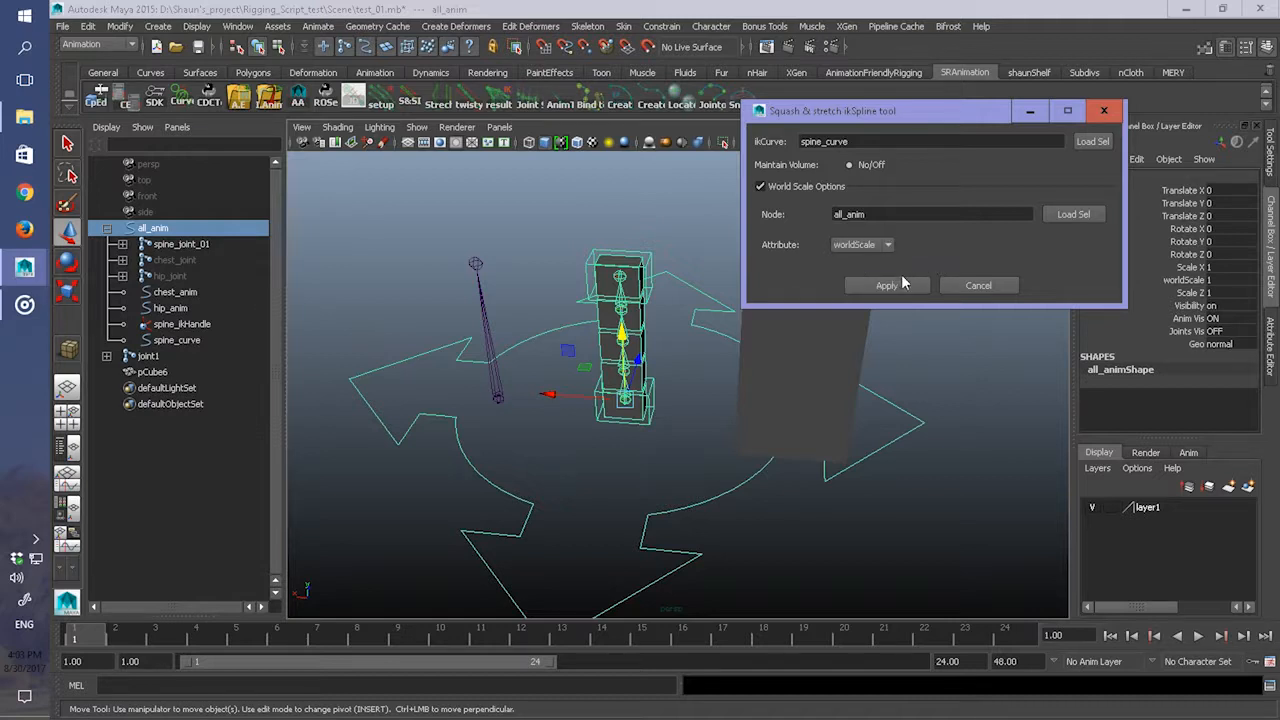
pyautogui.click(903, 285)
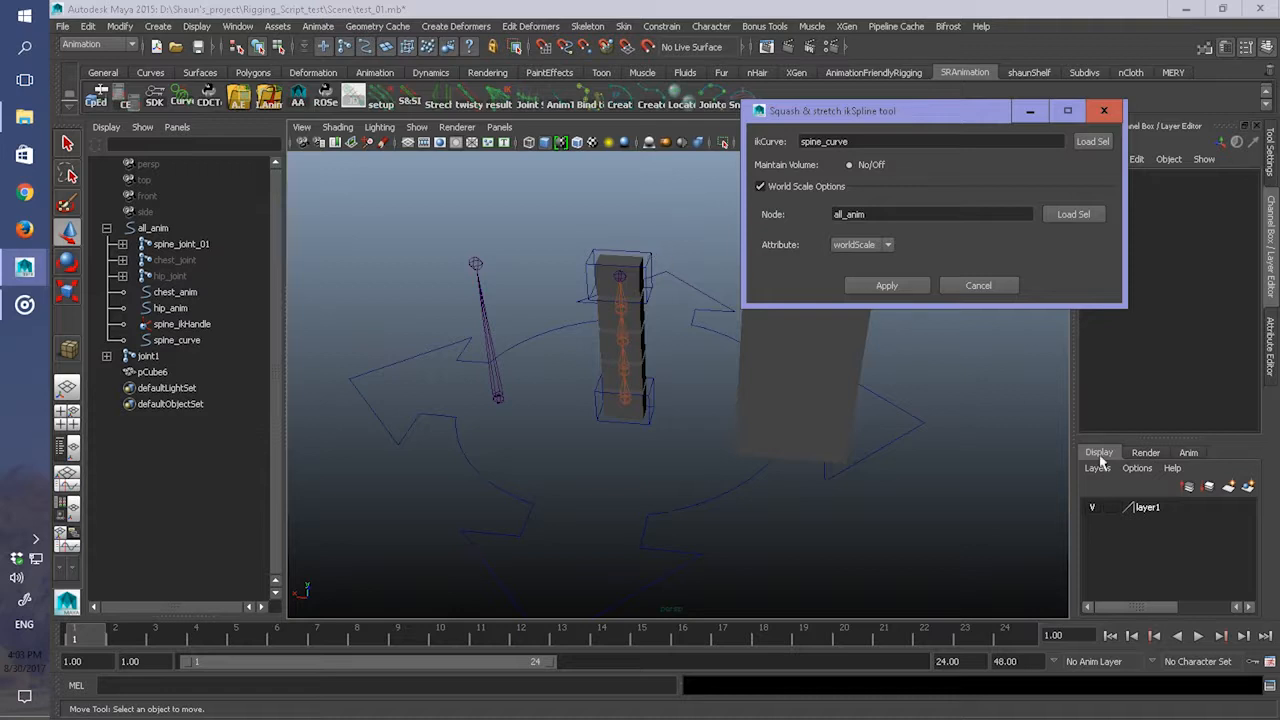
pyautogui.click(1092, 507)
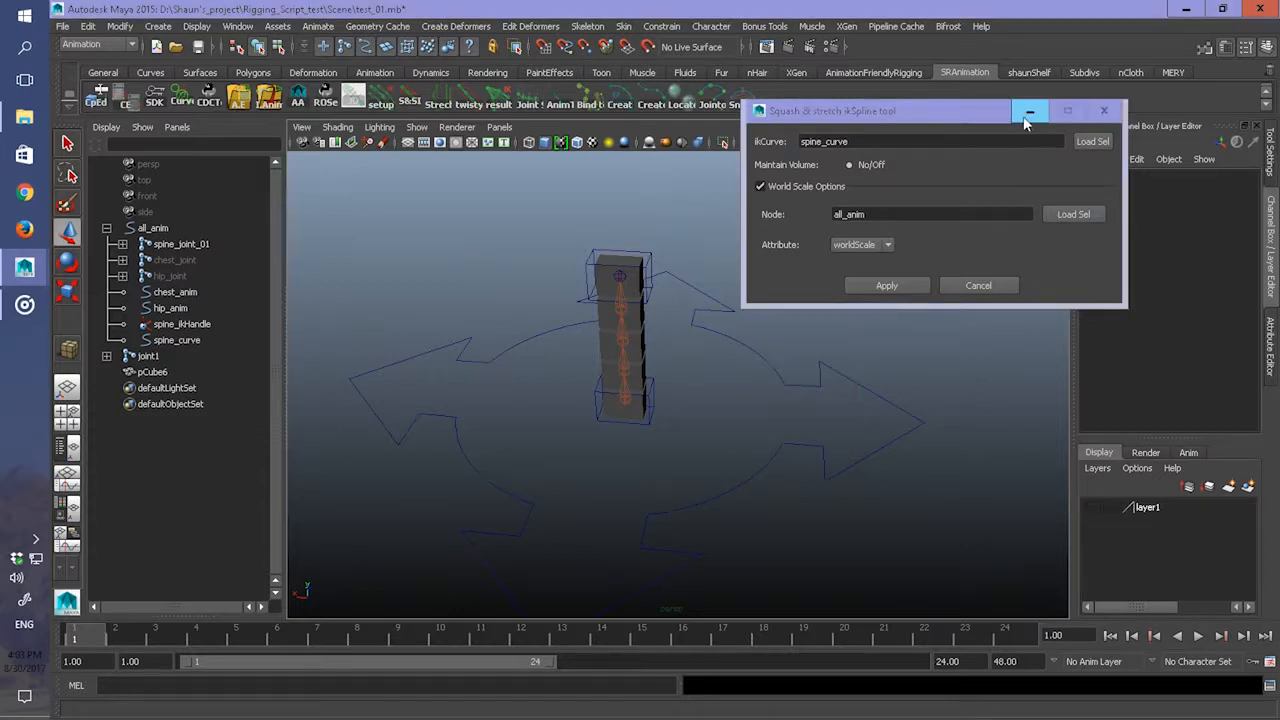
# Step: Test the spine's stretch by raising chest_anim along Y, and undo the test move
pyautogui.click(645, 263)
pyautogui.moveTo(617, 235); pyautogui.dragTo(660, 62)
pyautogui.moveTo(654, 245); pyautogui.dragTo(658, 115)
pyautogui.hotkey('ctrl', 'z')
# Step: Test the rig's world scaling by scaling all_anim uniformly, and undo the scale
pyautogui.click(752, 349)
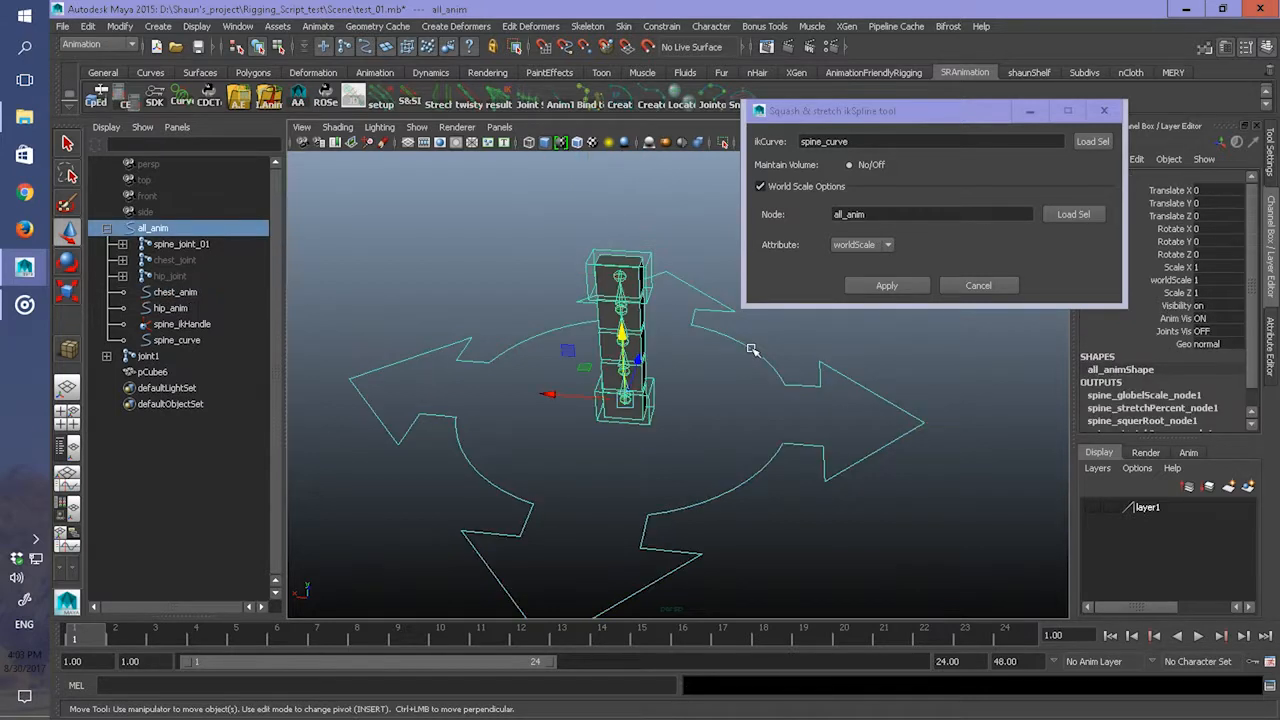
pyautogui.press('e')
pyautogui.press('r')
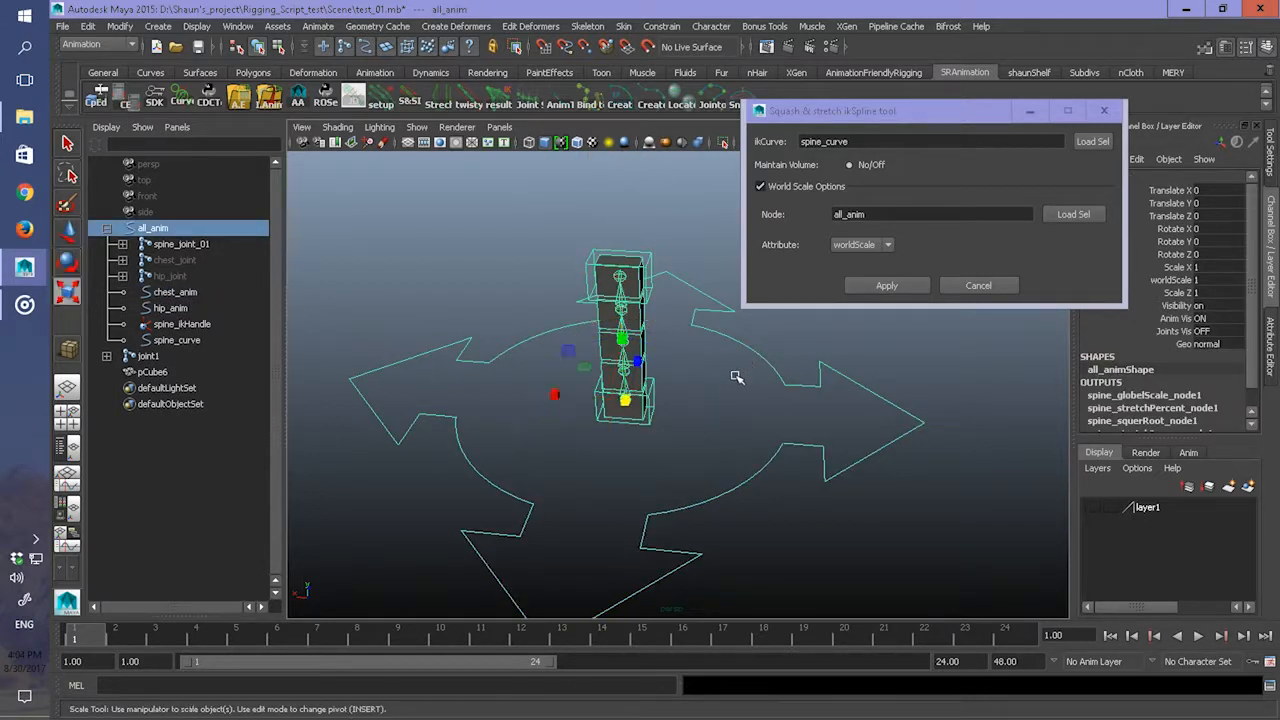
pyautogui.moveTo(625, 401); pyautogui.dragTo(635, 508)
pyautogui.hotkey('ctrl', 'z')
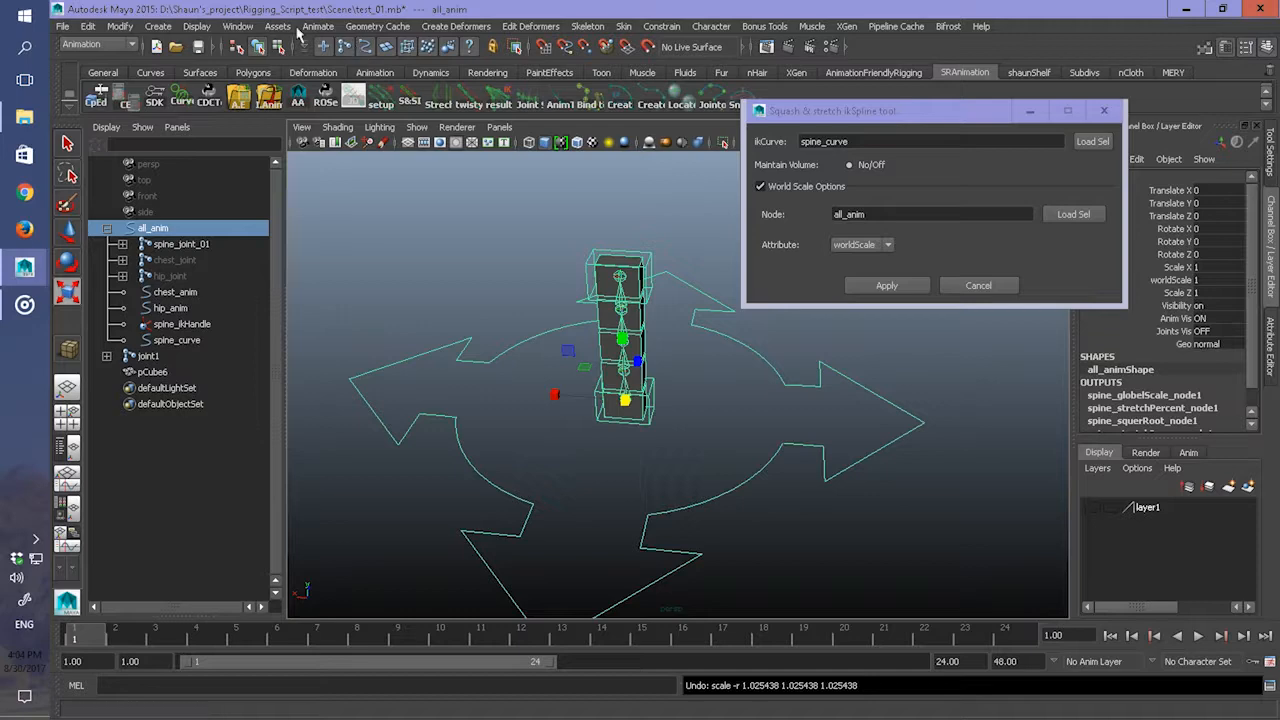
# Step: Open the Node Editor and display the node network of spine_curve
pyautogui.click(160, 27)
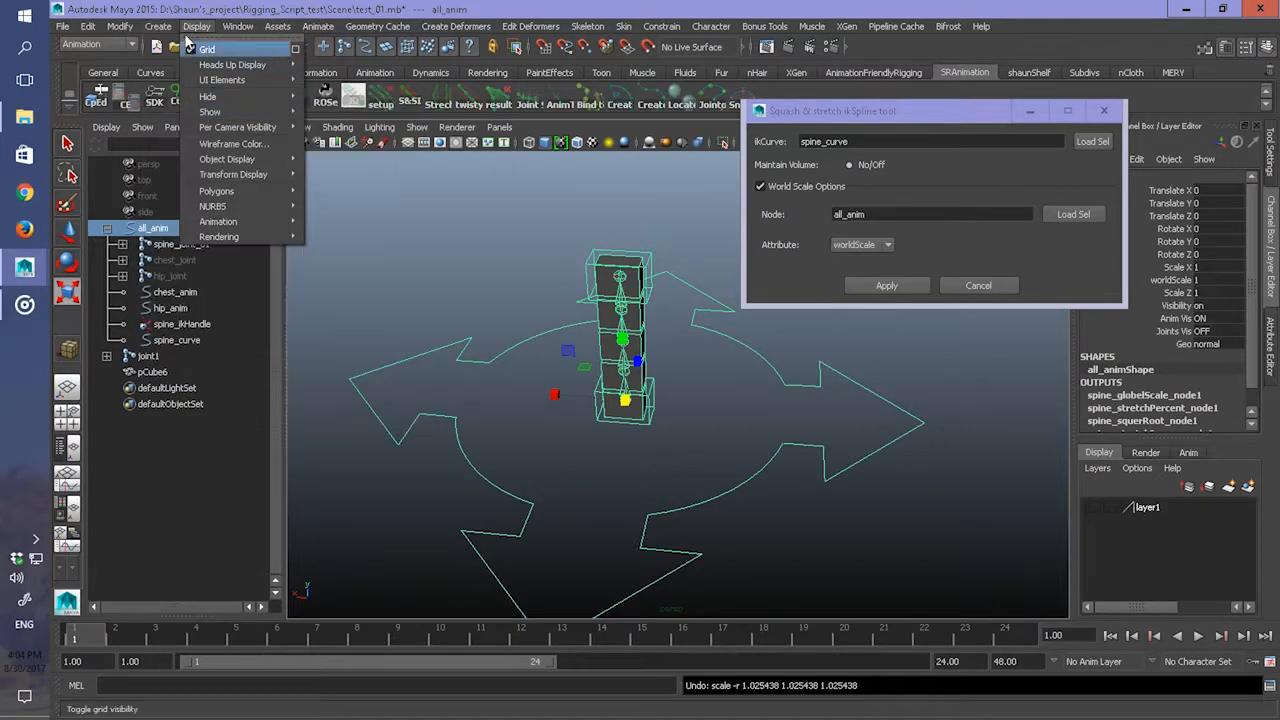
pyautogui.moveTo(214, 87)
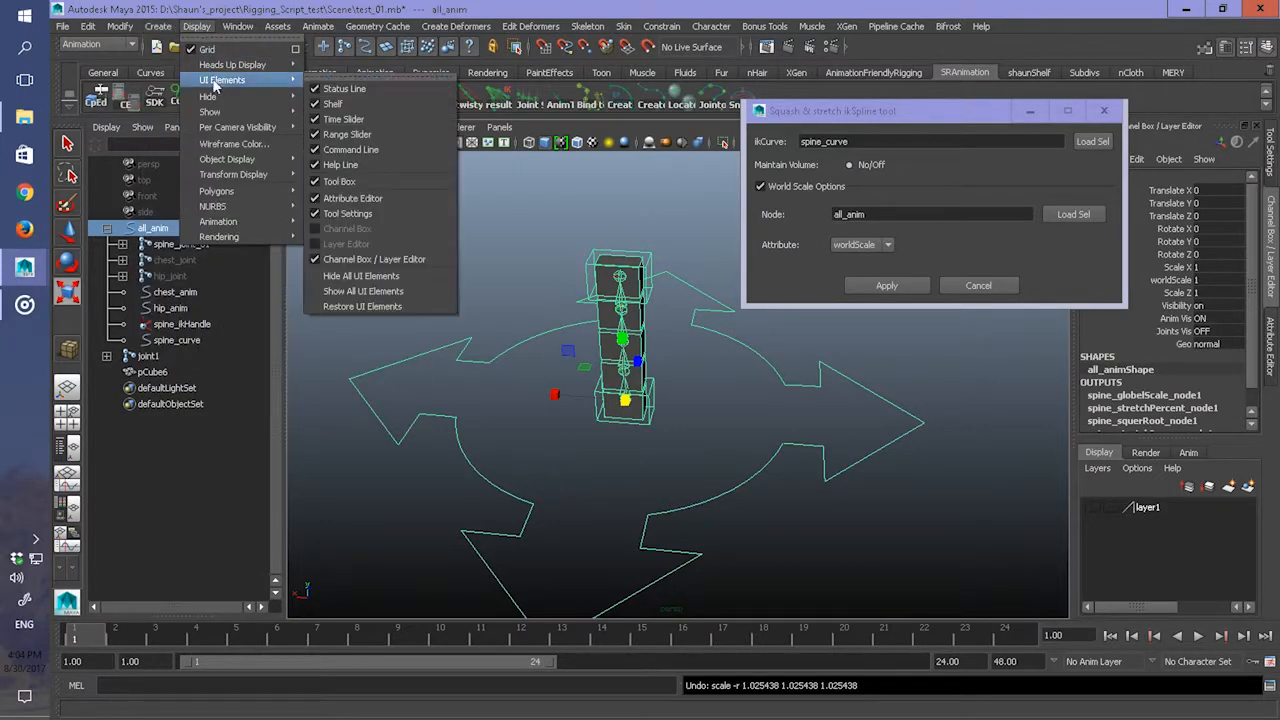
pyautogui.click(196, 26)
pyautogui.click(237, 26)
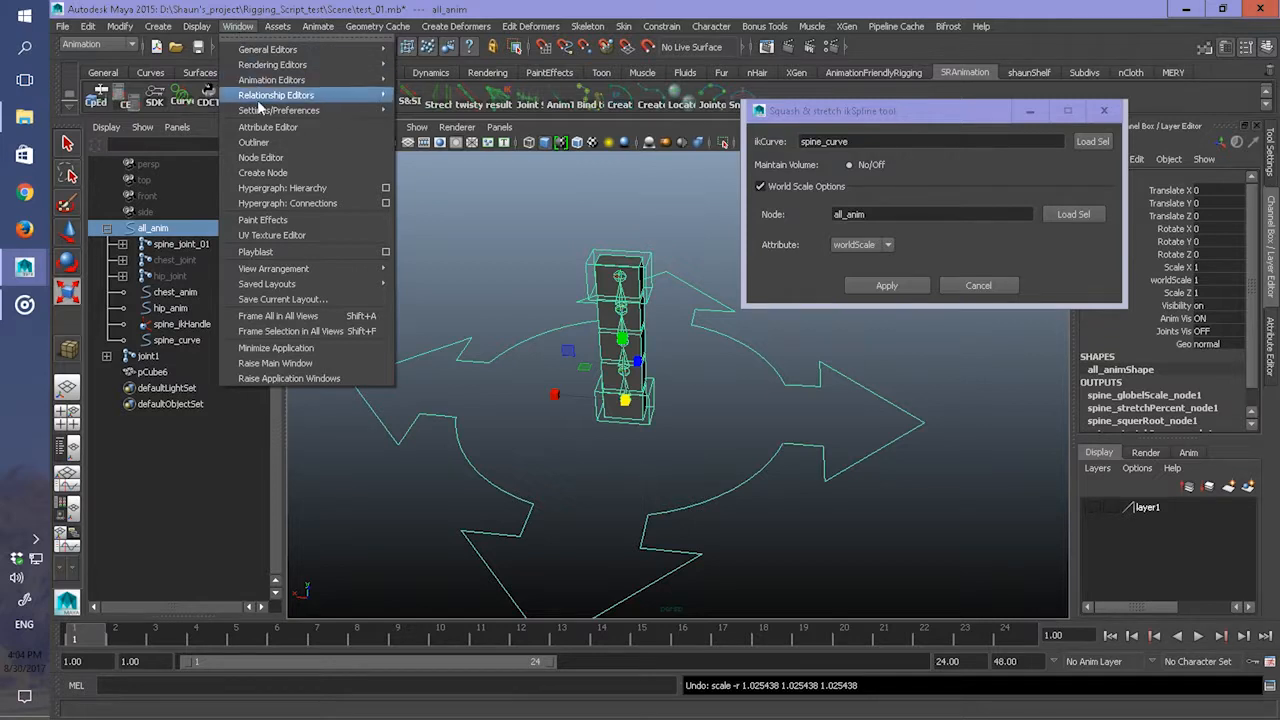
pyautogui.click(277, 160)
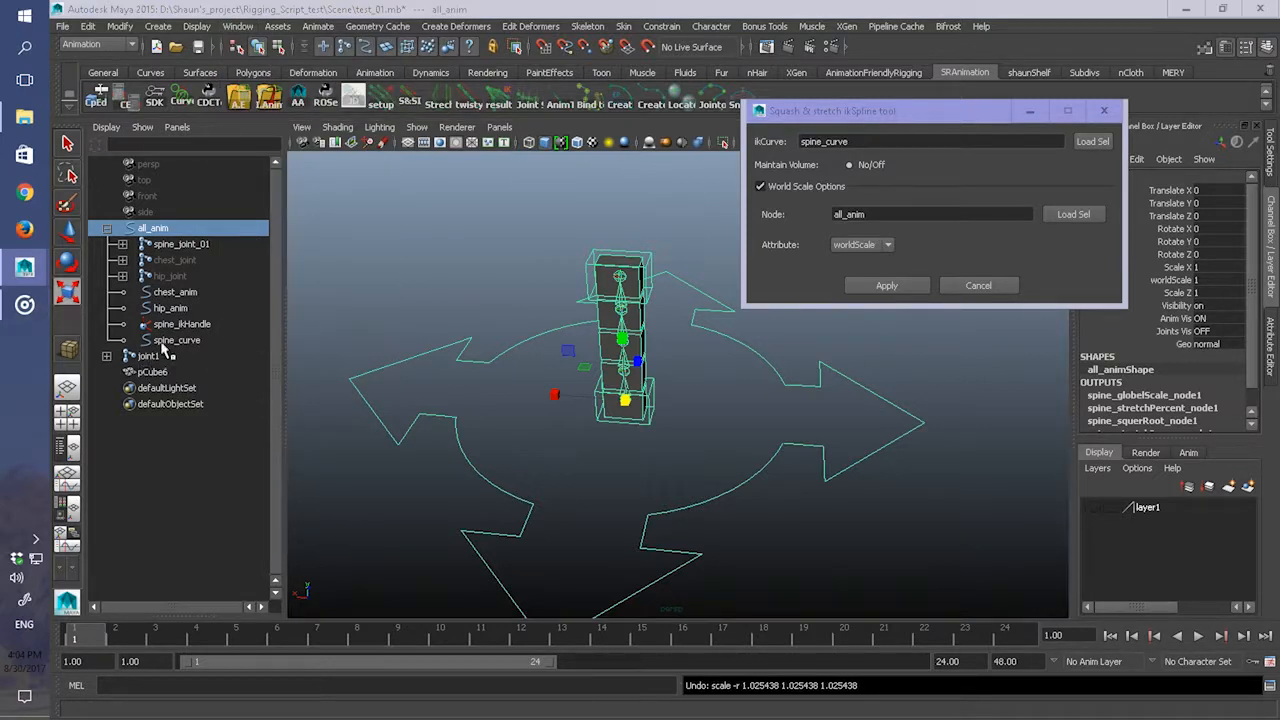
pyautogui.click(165, 341)
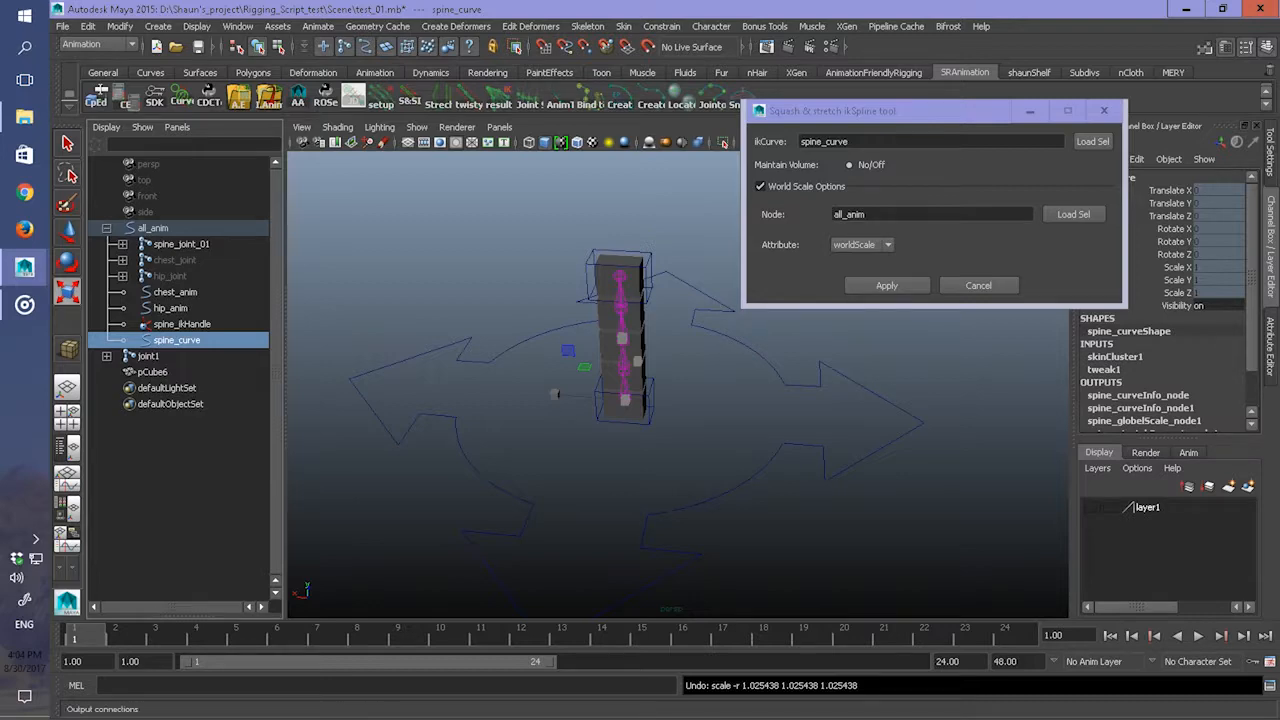
pyautogui.moveTo(1279, 110); pyautogui.dragTo(551, 4)
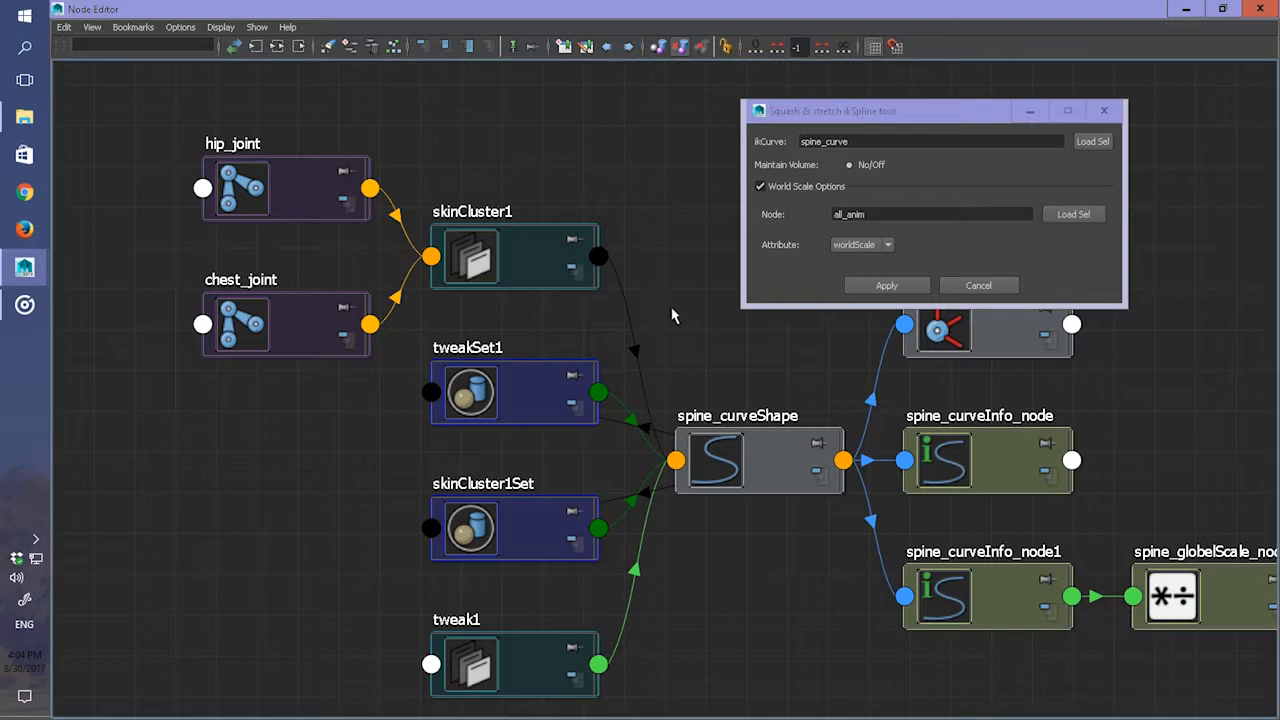
# Step: Move spine_globelScale_node1 below its neighbouring nodes and place spine_curveShape1Orig beneath the network
pyautogui.scroll(-5, 677, 306)
pyautogui.scroll(4, 796, 455)
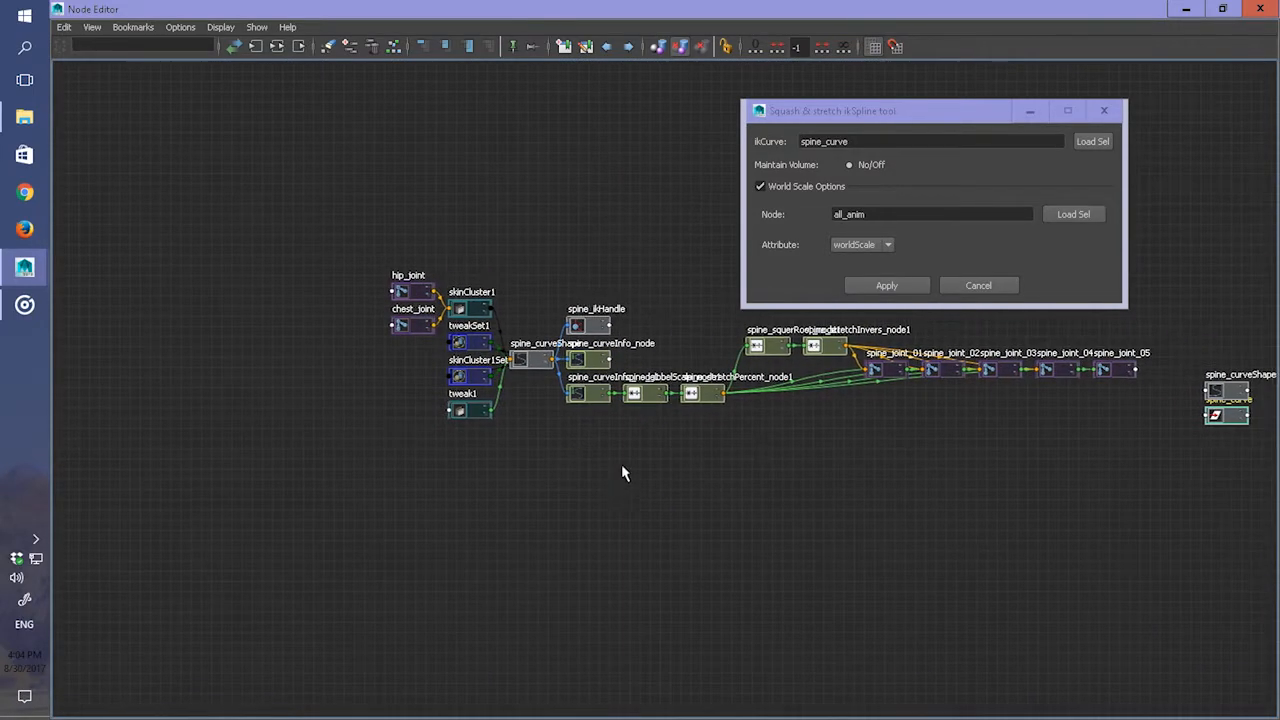
pyautogui.keyDown('alt'); pyautogui.moveTo(503, 440); pyautogui.dragTo(410, 464, button='middle'); pyautogui.keyUp('alt')
pyautogui.keyDown('alt'); pyautogui.moveTo(572, 445); pyautogui.dragTo(290, 480, button='middle'); pyautogui.keyUp('alt')
pyautogui.scroll(-3, 361, 447)
pyautogui.keyDown('alt'); pyautogui.moveTo(418, 462); pyautogui.dragTo(420, 463, button='middle'); pyautogui.keyUp('alt')
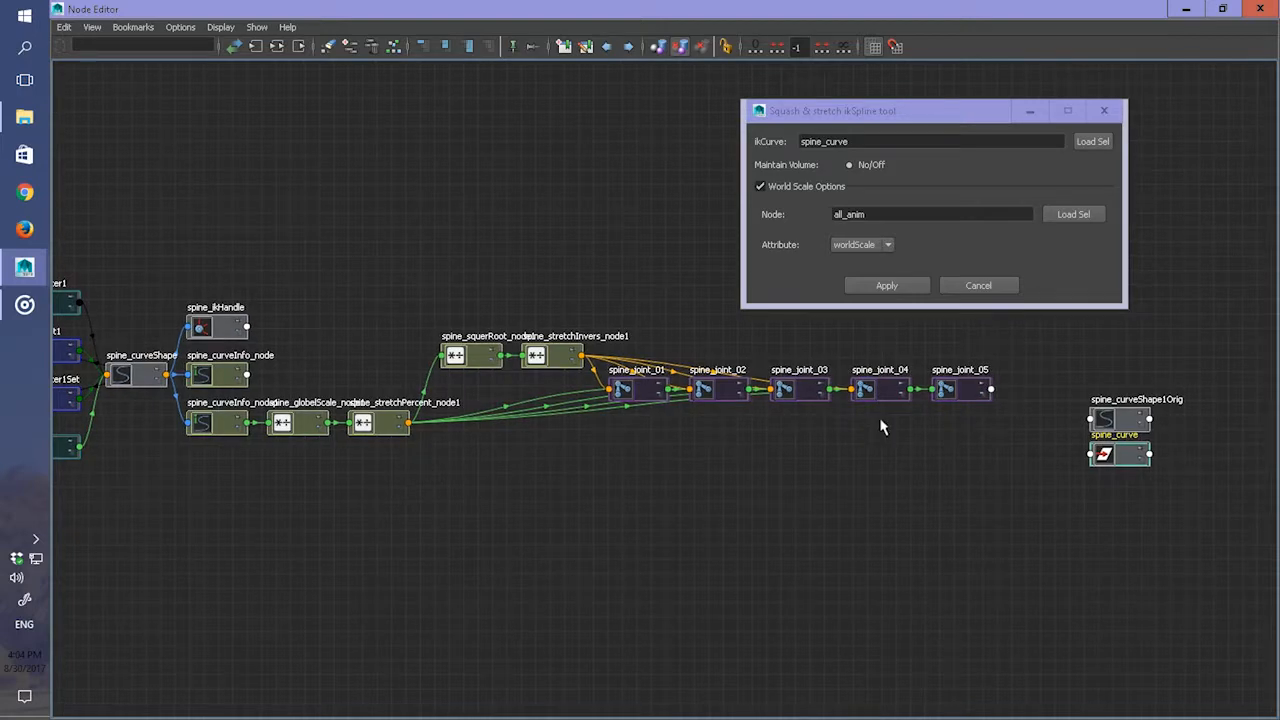
pyautogui.moveTo(1103, 418); pyautogui.dragTo(289, 485)
pyautogui.keyDown('alt'); pyautogui.moveTo(232, 436); pyautogui.dragTo(563, 396, button='middle'); pyautogui.keyUp('alt')
pyautogui.scroll(6, 563, 396)
pyautogui.keyDown('alt'); pyautogui.moveTo(652, 378); pyautogui.dragTo(523, 416, button='middle'); pyautogui.keyUp('alt')
pyautogui.moveTo(709, 395); pyautogui.dragTo(704, 475)
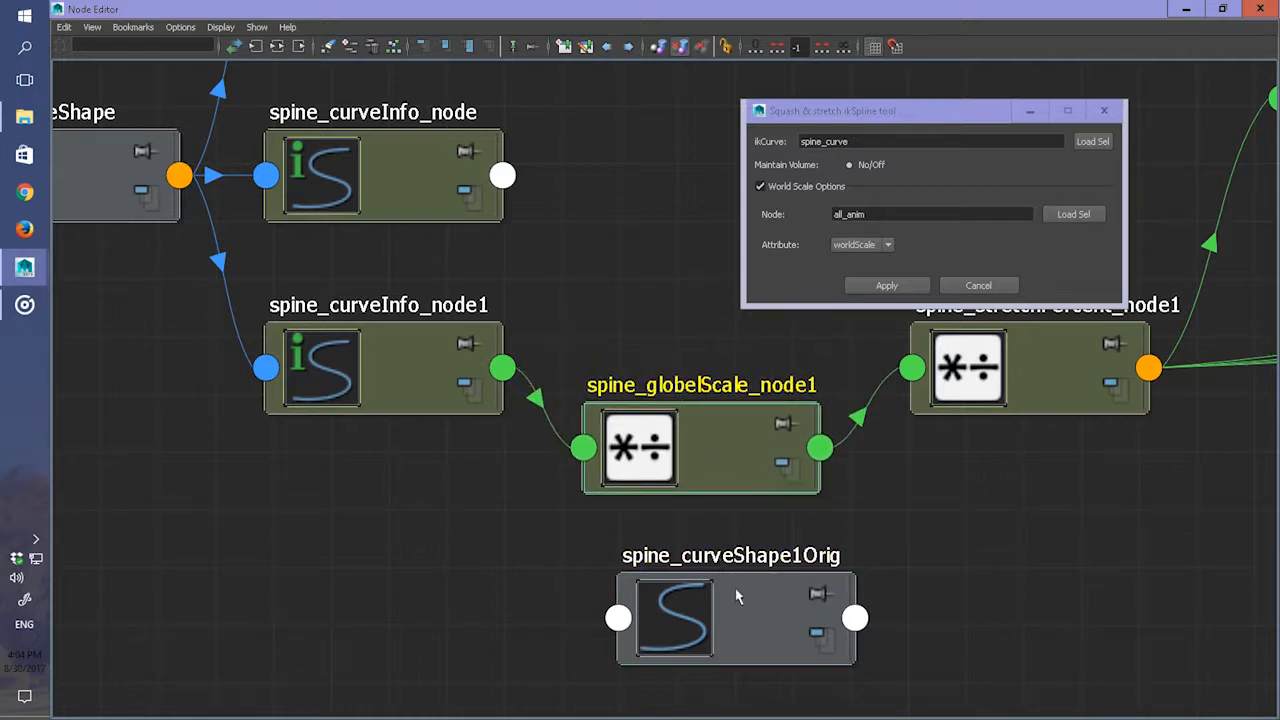
pyautogui.moveTo(812, 611); pyautogui.dragTo(475, 627)
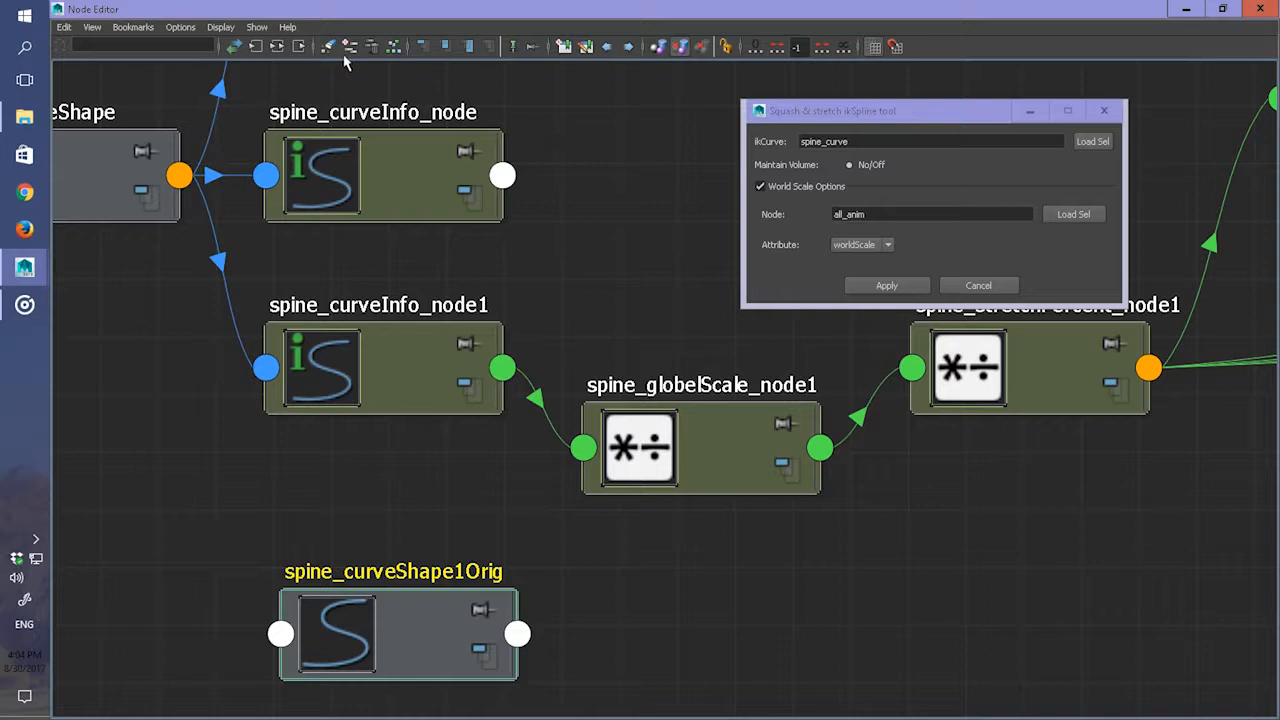
# Step: Graph the input and output connections of spine_curveShape1Orig, and move it and tweak1 below the main network
pyautogui.click(280, 48)
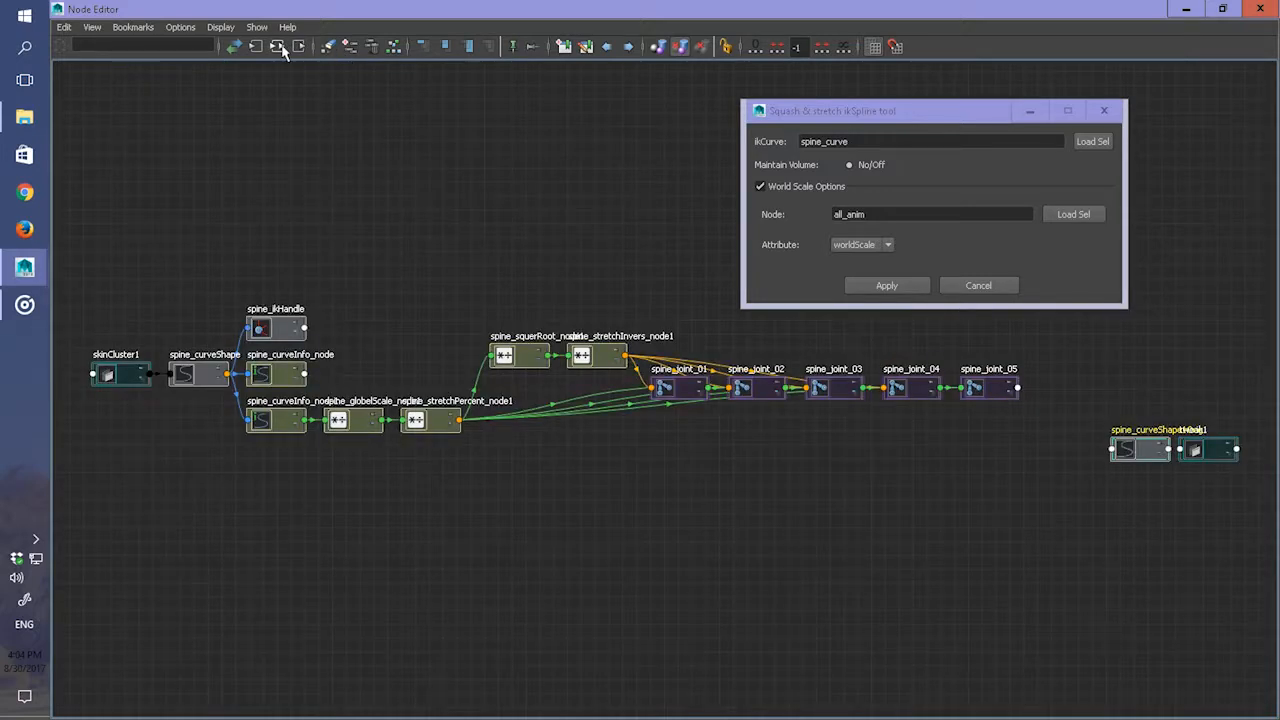
pyautogui.moveTo(1144, 452); pyautogui.dragTo(316, 499)
pyautogui.moveTo(1208, 451); pyautogui.dragTo(411, 553)
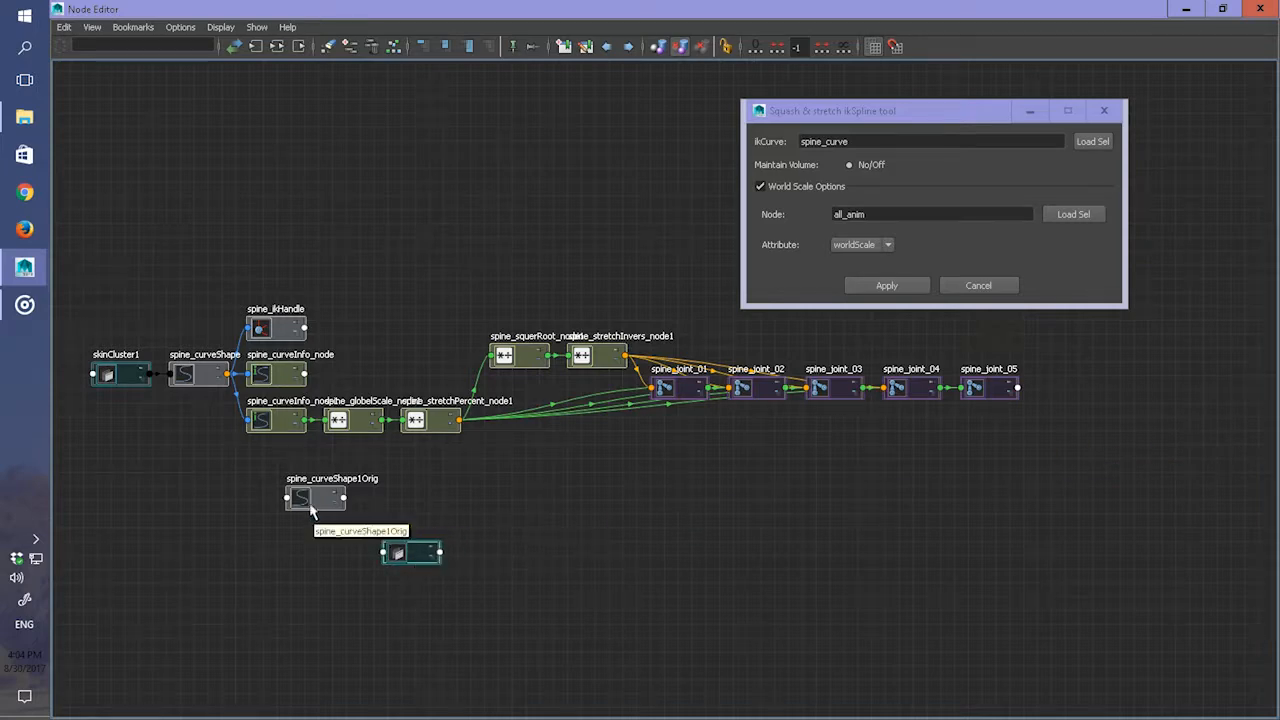
# Step: Pull spine_globelScale_node1 down out of its row and shift spine_curveShape1Orig clear of it
pyautogui.scroll(5, 311, 510)
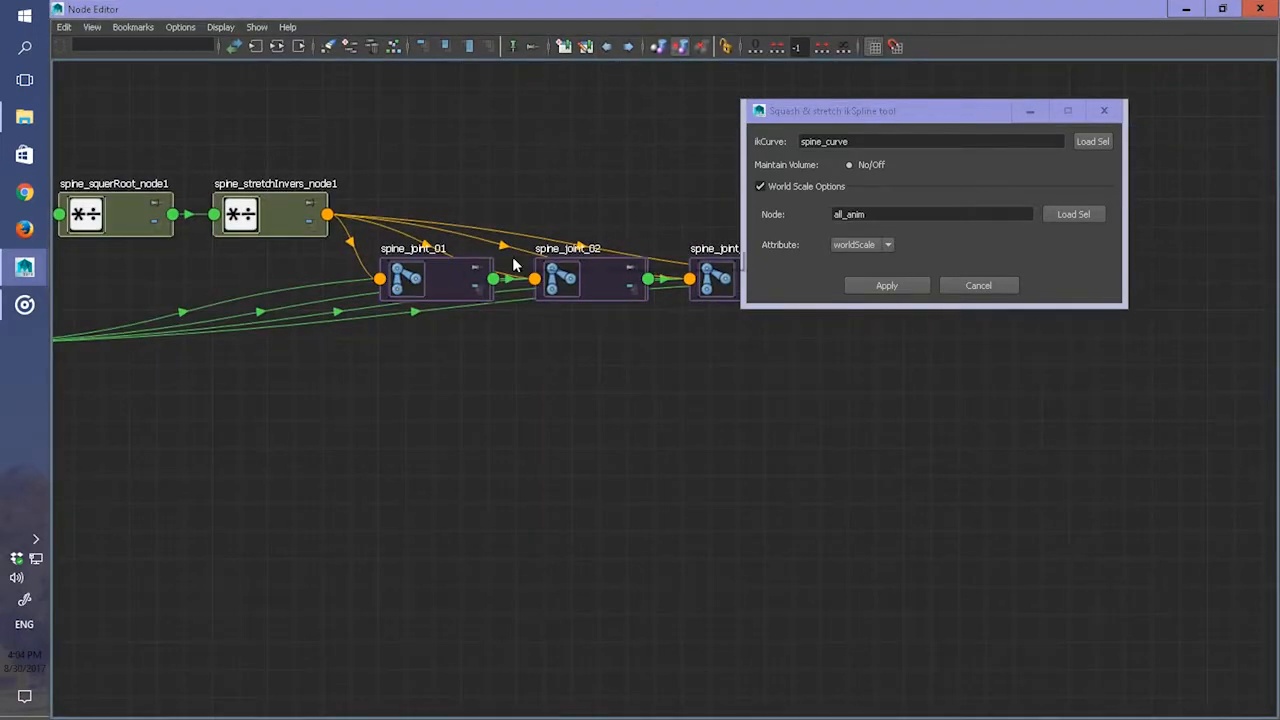
pyautogui.scroll(-5, 409, 329)
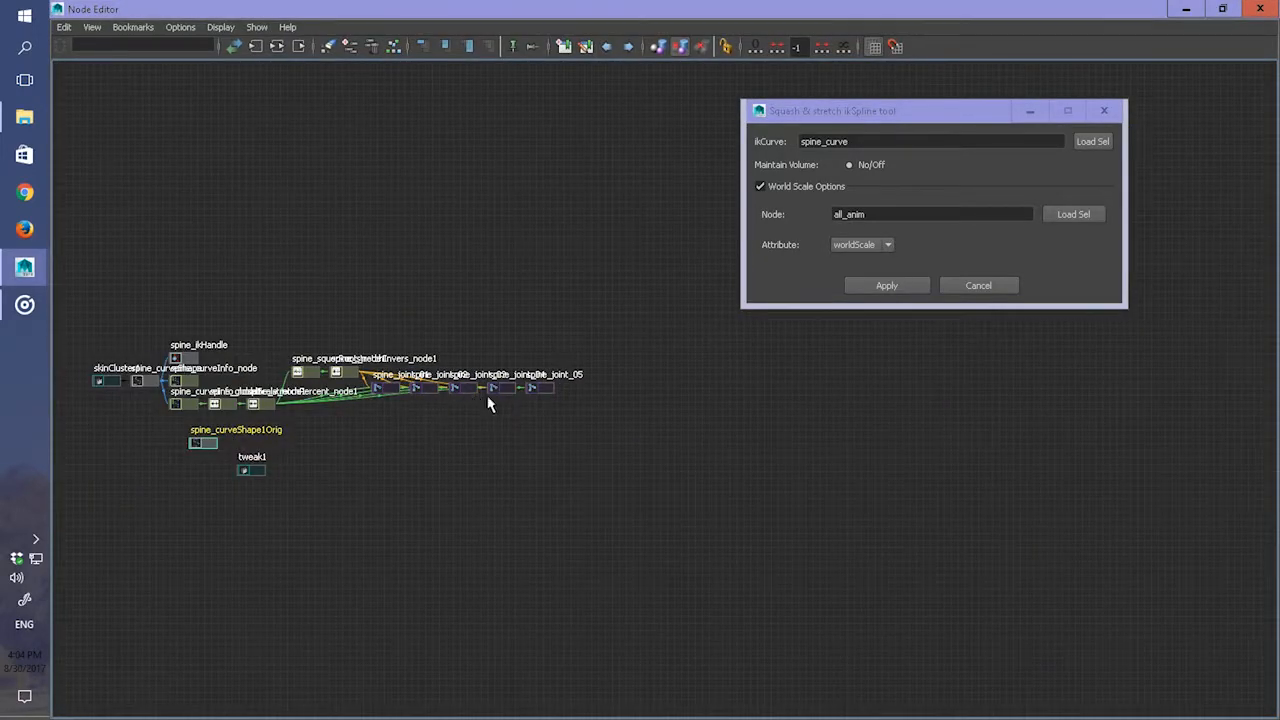
pyautogui.scroll(5, 597, 417)
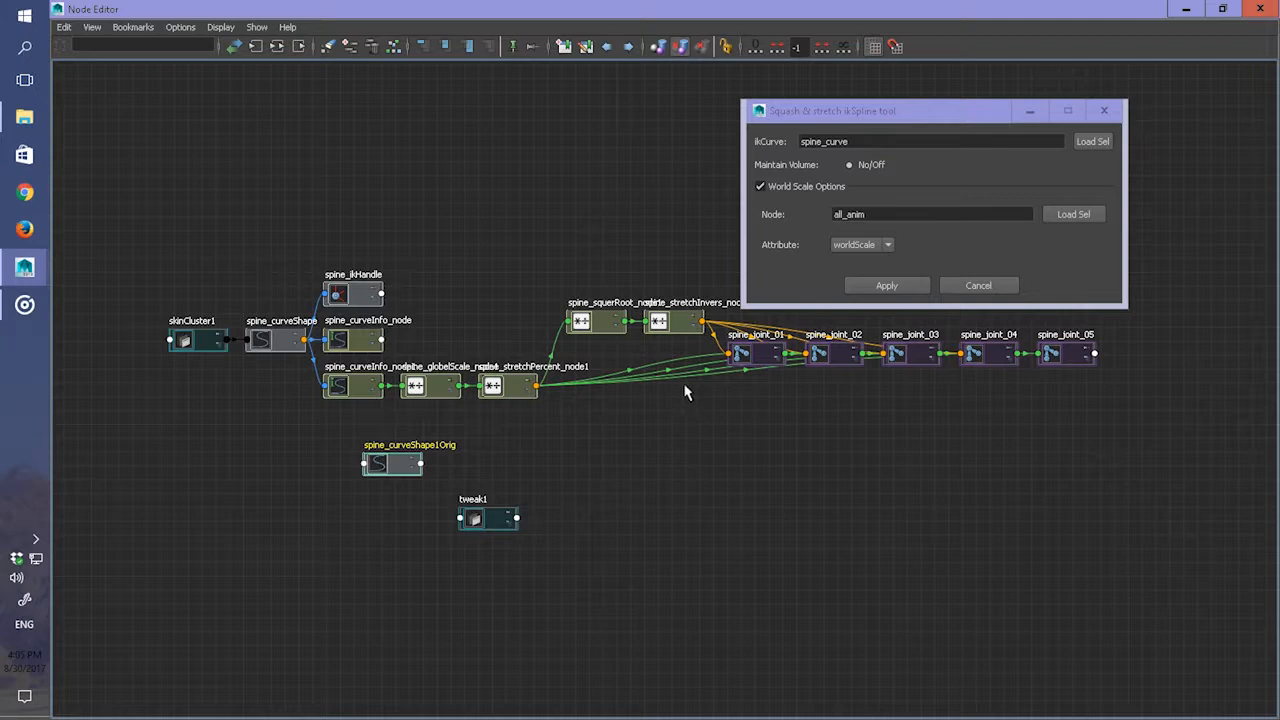
pyautogui.moveTo(430, 386); pyautogui.dragTo(440, 421)
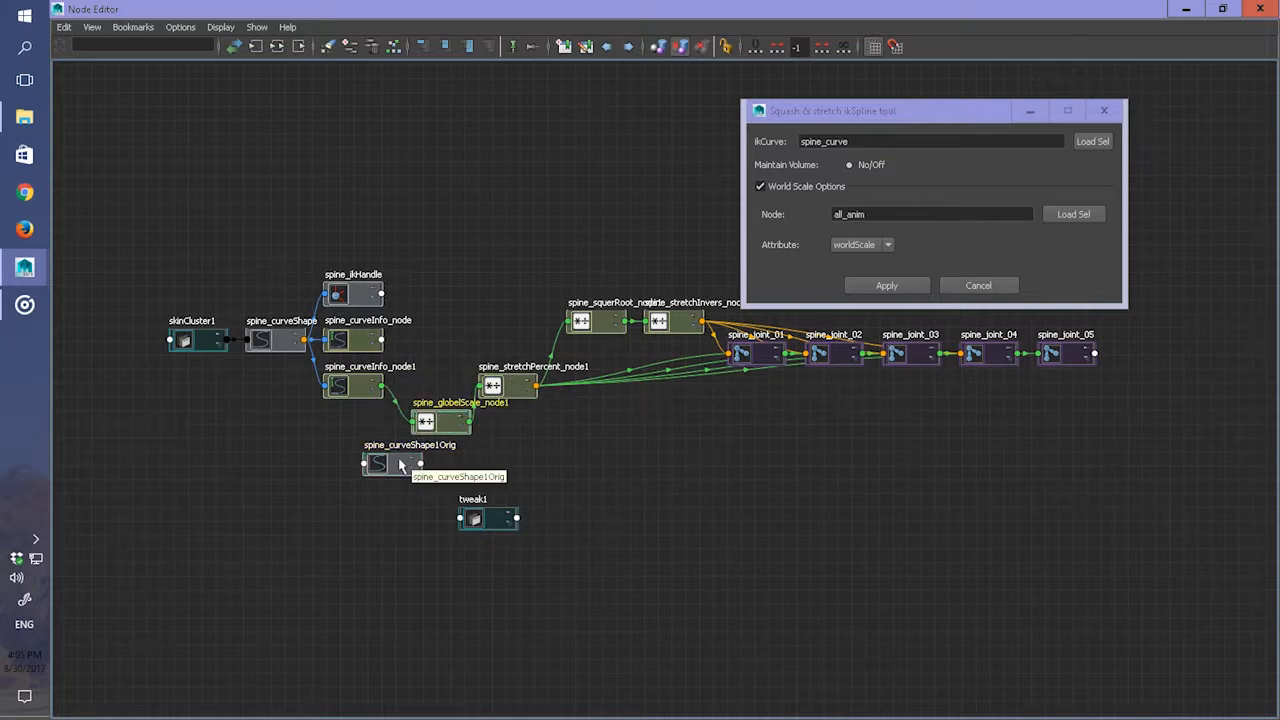
pyautogui.moveTo(400, 465); pyautogui.dragTo(360, 476)
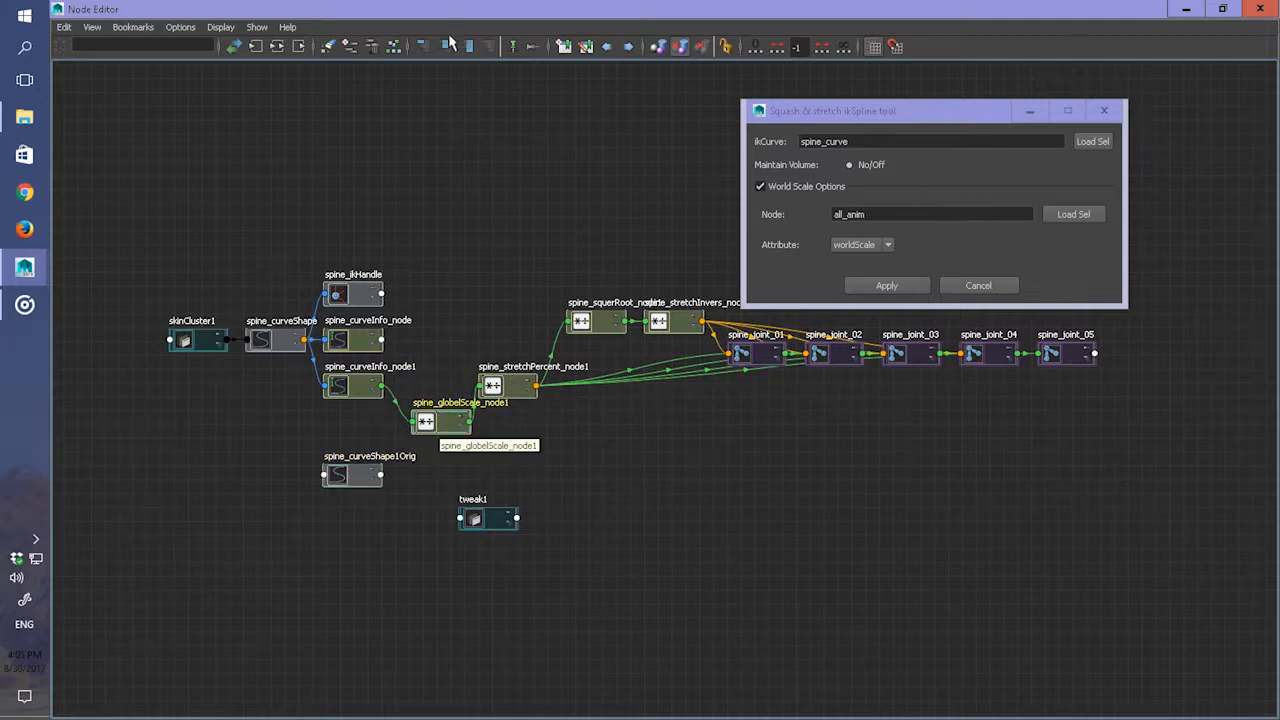
# Step: Graph the input and output connections of spine_globelScale_node1 and examine its link to all_anim
pyautogui.click(278, 47)
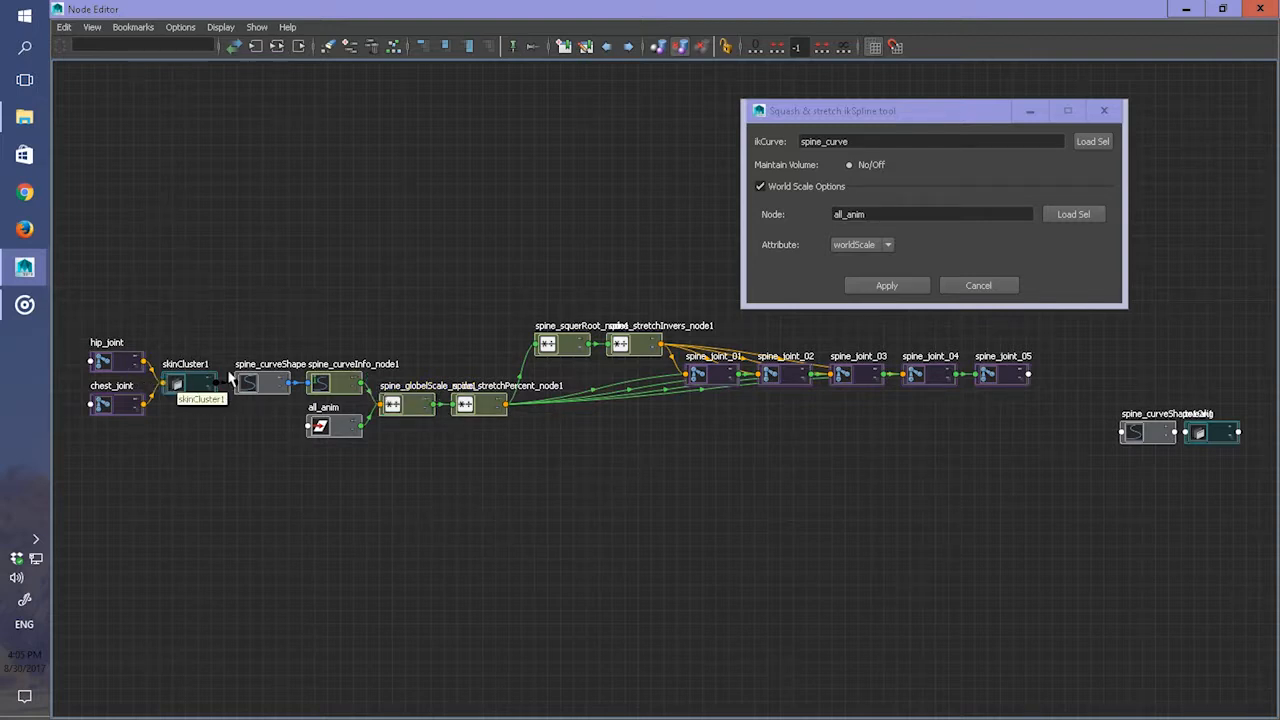
pyautogui.scroll(5, 407, 408)
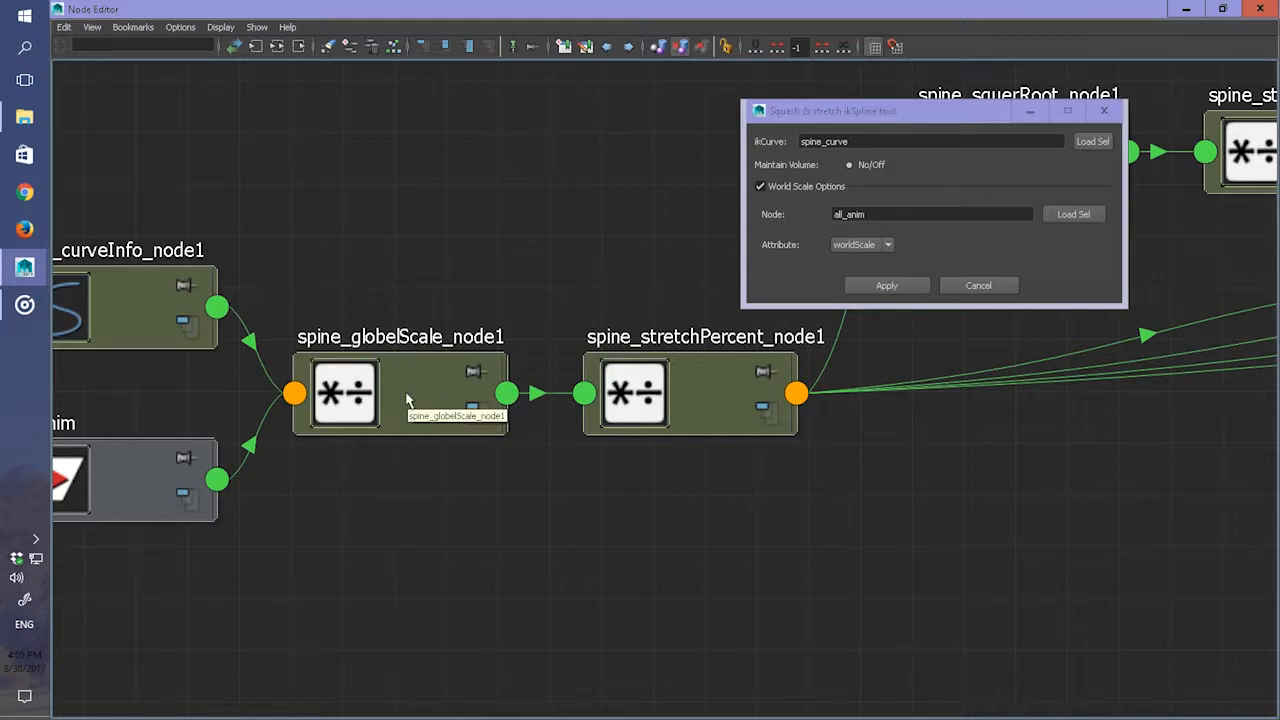
pyautogui.scroll(-5, 362, 463)
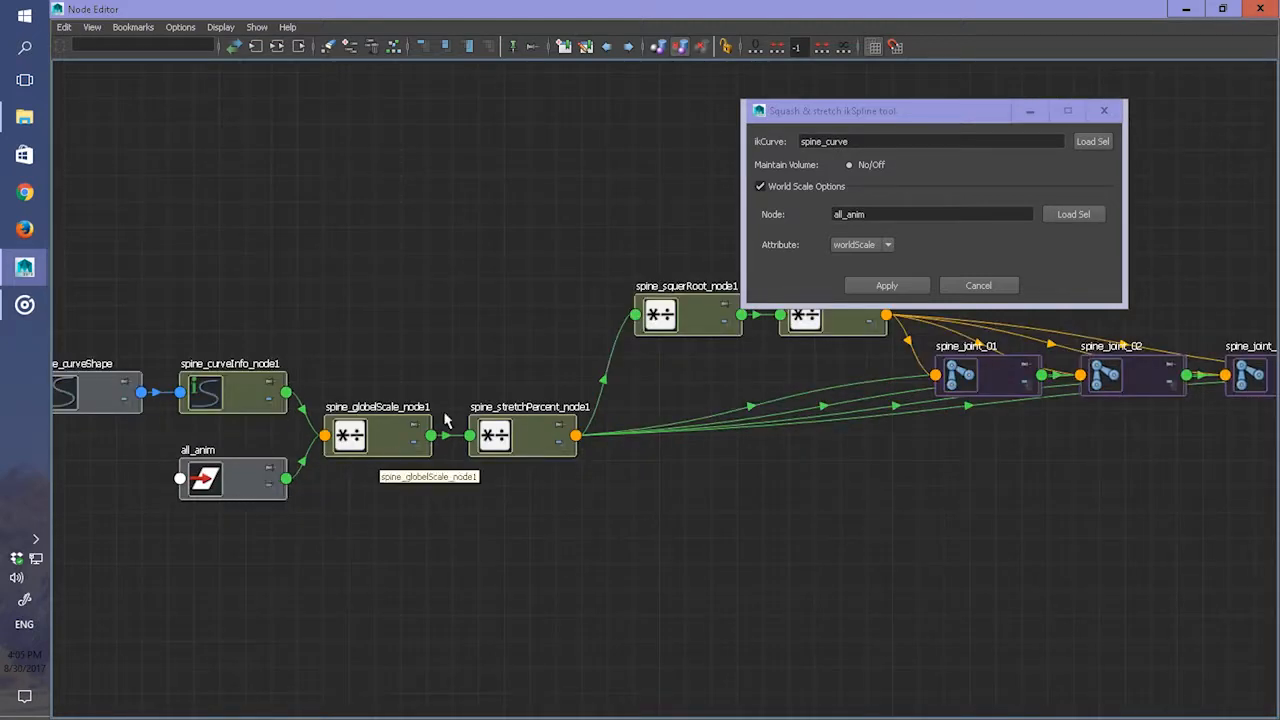